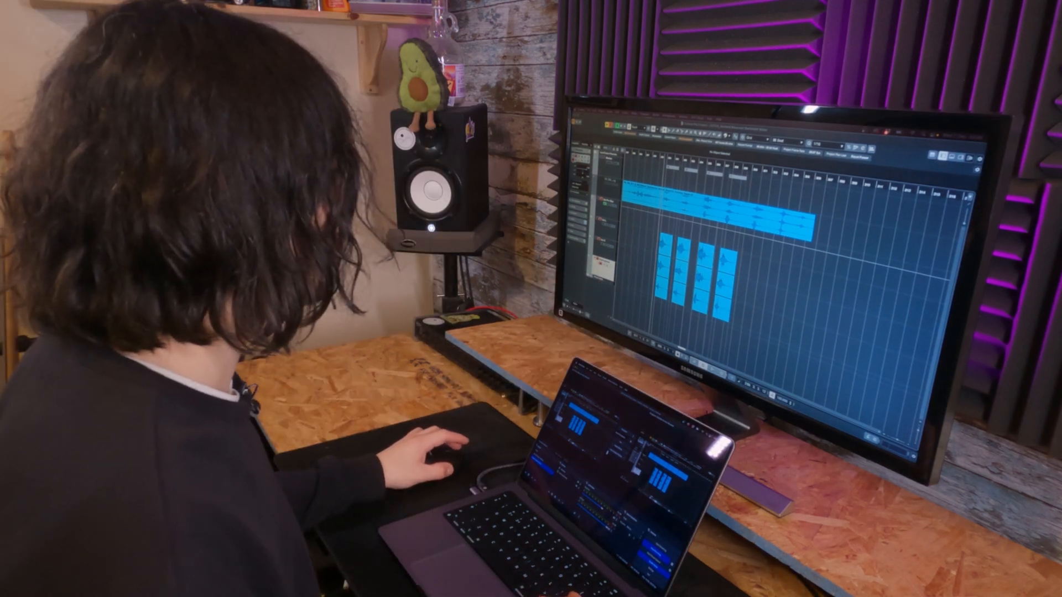
Audition the soloed Hydrophone recording, stop playback and select the first clip on the Usi L track.
{"action": "left_click", "coordinate": [646, 222]}
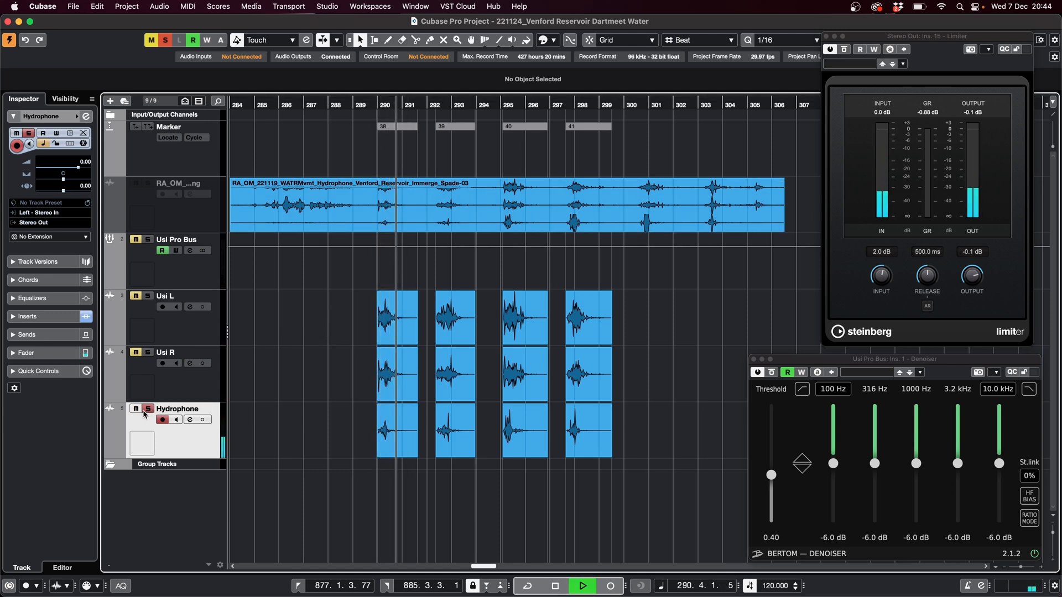
{"action": "key", "text": "space"}
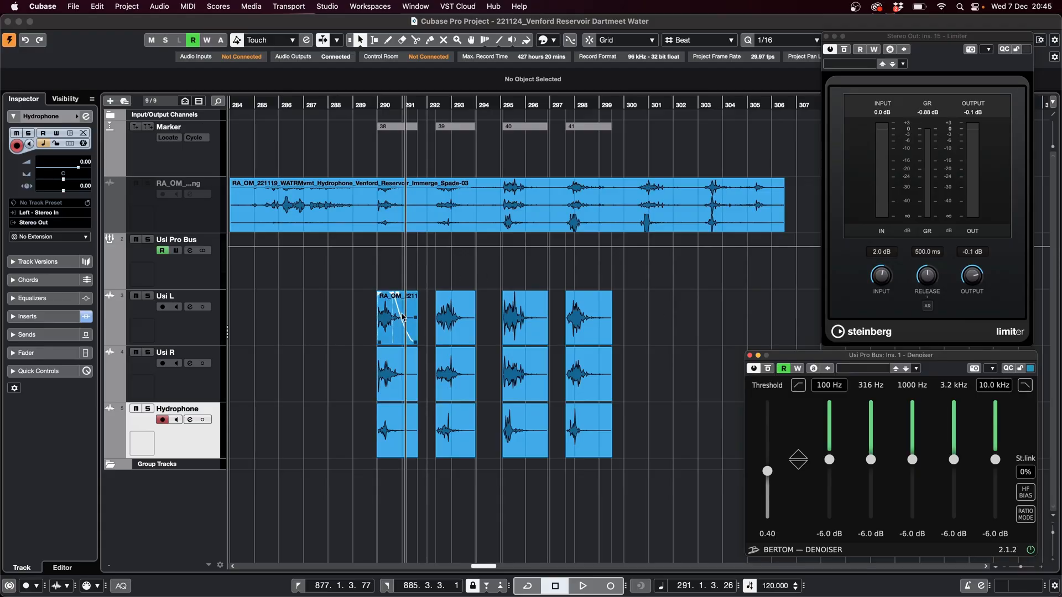
{"action": "scroll", "coordinate": [408, 316], "scroll_direction": "up", "scroll_amount": 5}
{"action": "left_click", "coordinate": [406, 324]}
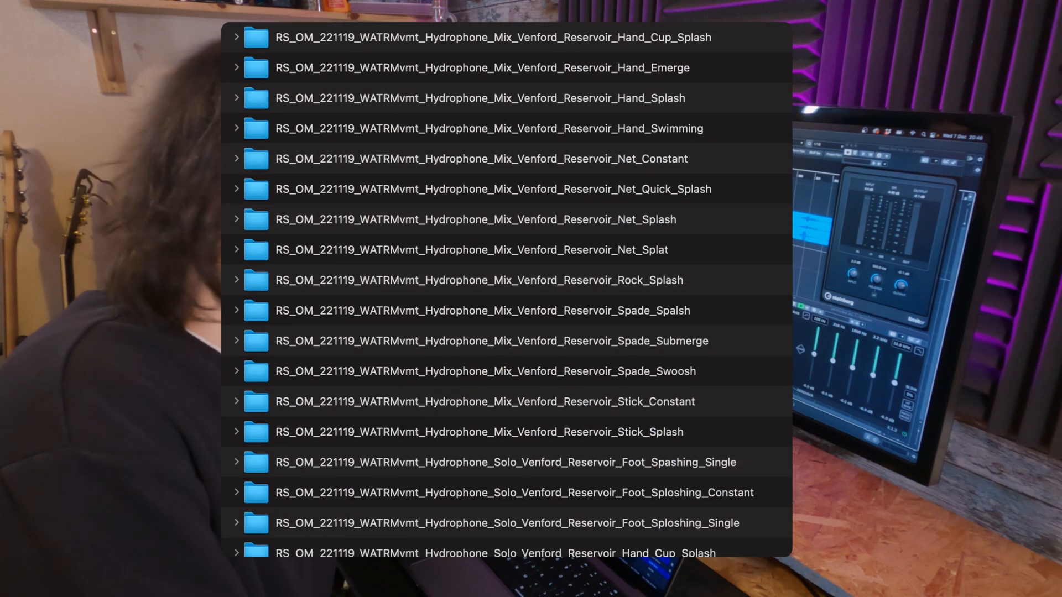
Browse the Venford Reservoir sample folders, checking the Hydrophone Mix and Hydrophone Solo naming.
{"action": "scroll", "coordinate": [558, 287], "scroll_direction": "down", "scroll_amount": 5}
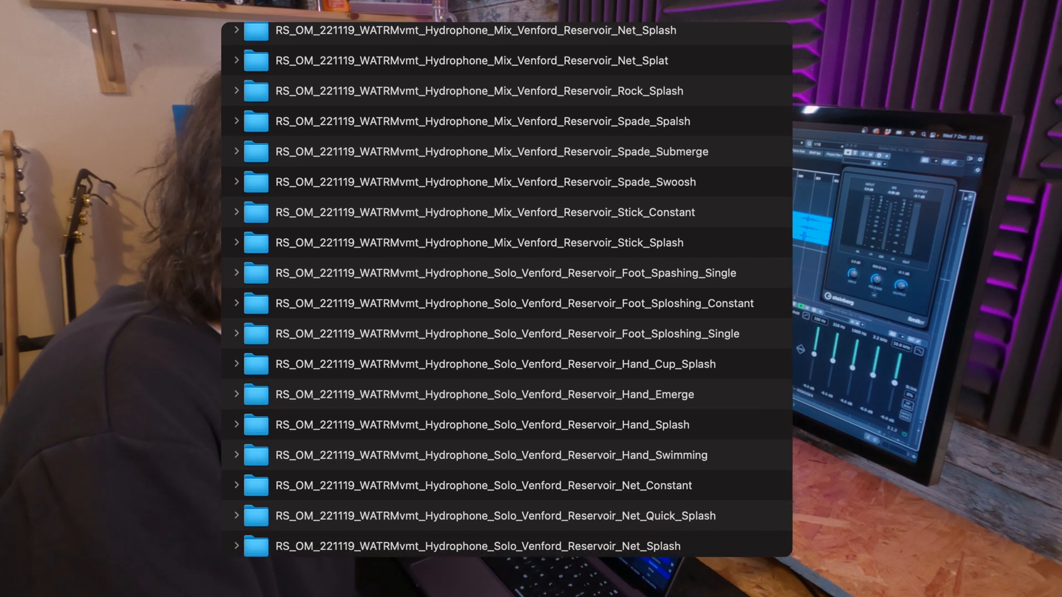
{"action": "left_click", "coordinate": [557, 285]}
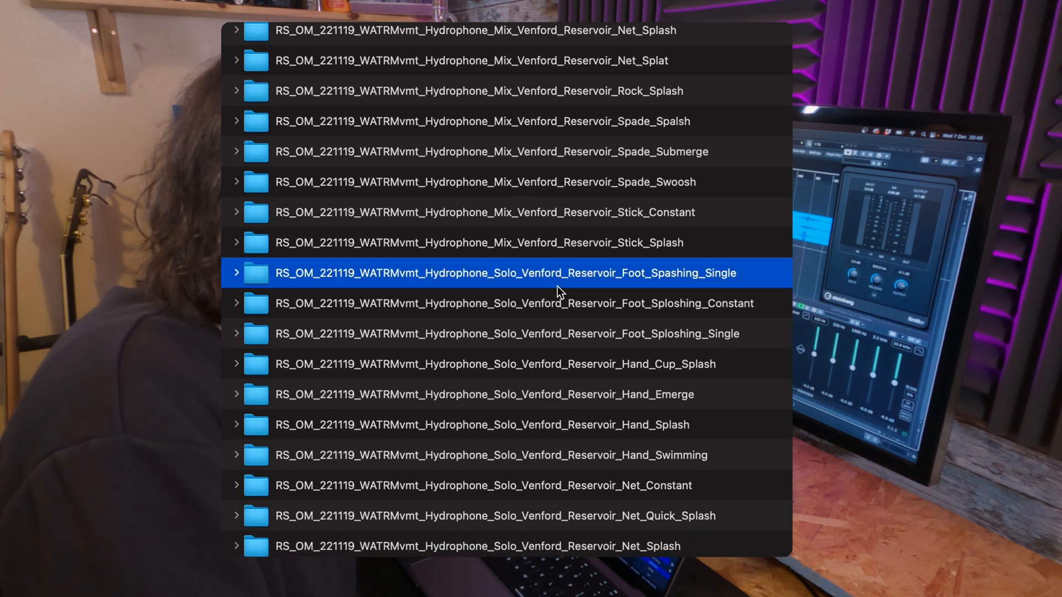
{"action": "left_click", "coordinate": [543, 246]}
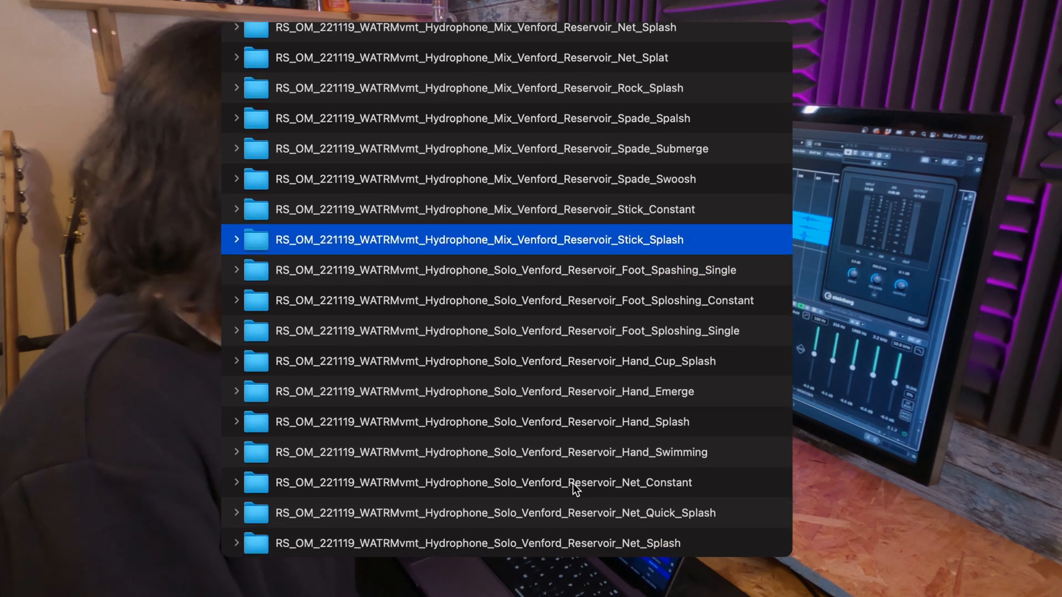
{"action": "scroll", "coordinate": [573, 483], "scroll_direction": "down", "scroll_amount": 9}
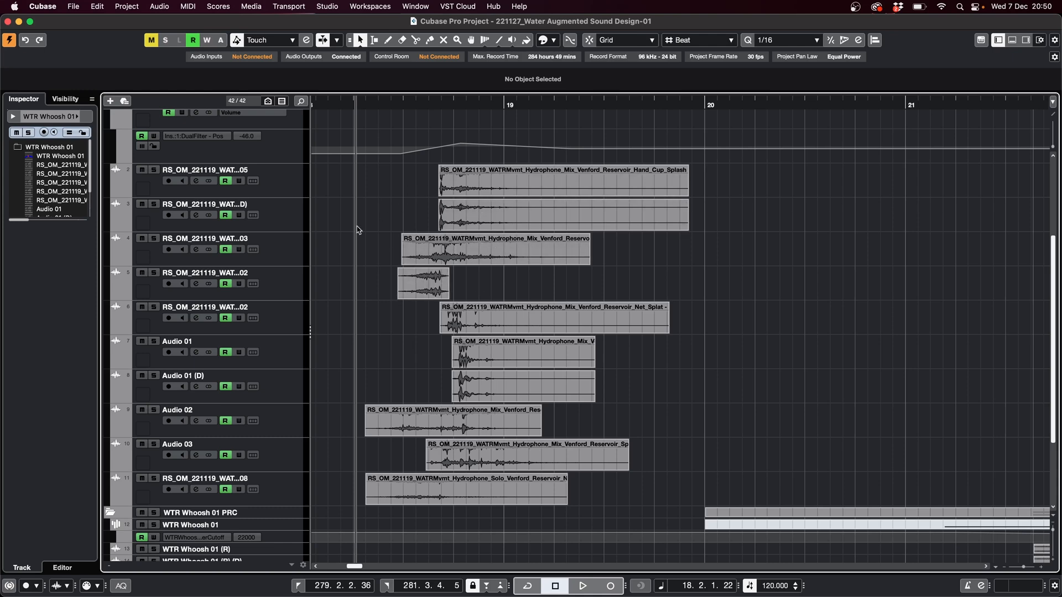
Play the WTR Whoosh 01 layers and enlarge the group's DualFilter position automation lane.
{"action": "key", "text": "space"}
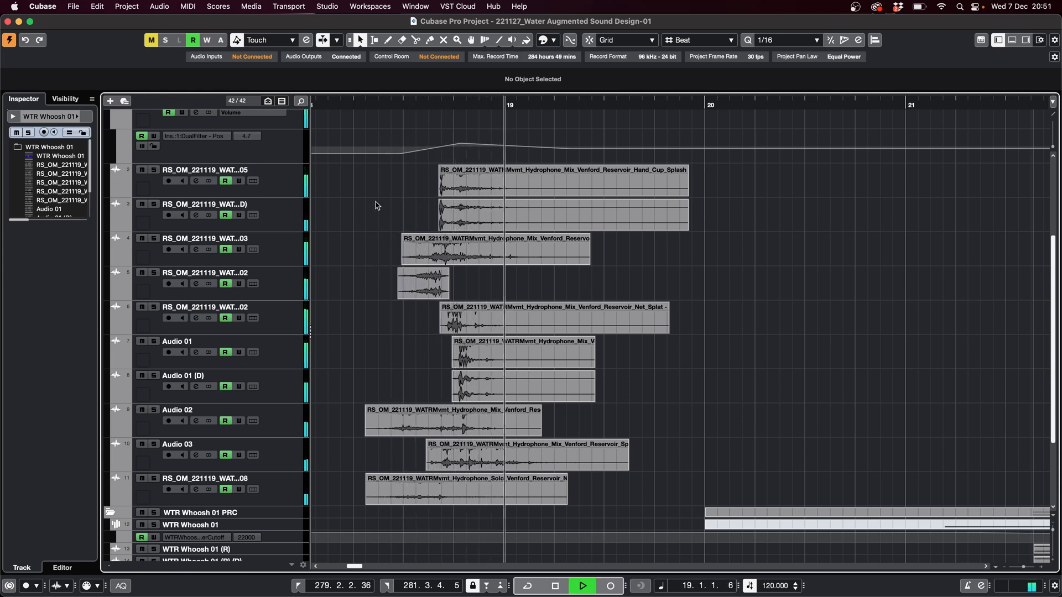
{"action": "key", "text": "space"}
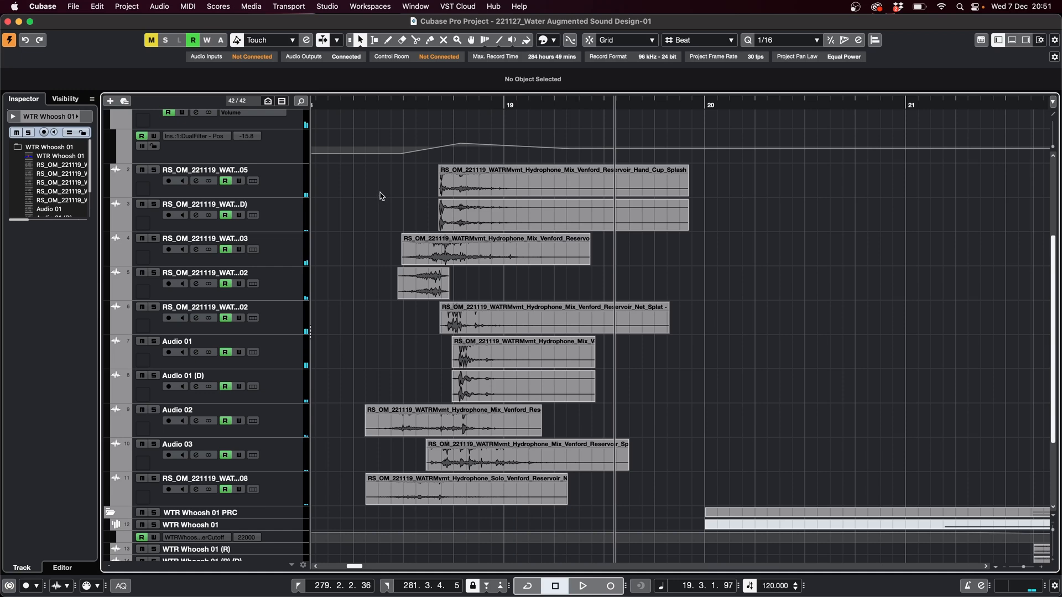
{"action": "left_click_drag", "start_coordinate": [250, 164], "coordinate": [252, 308]}
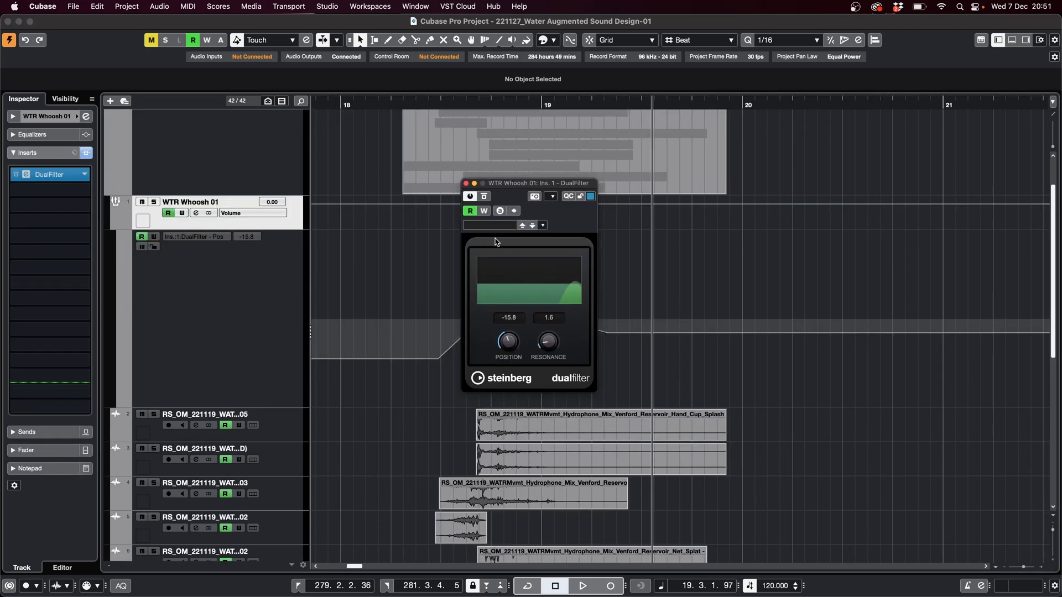
{"action": "left_click", "coordinate": [448, 105]}
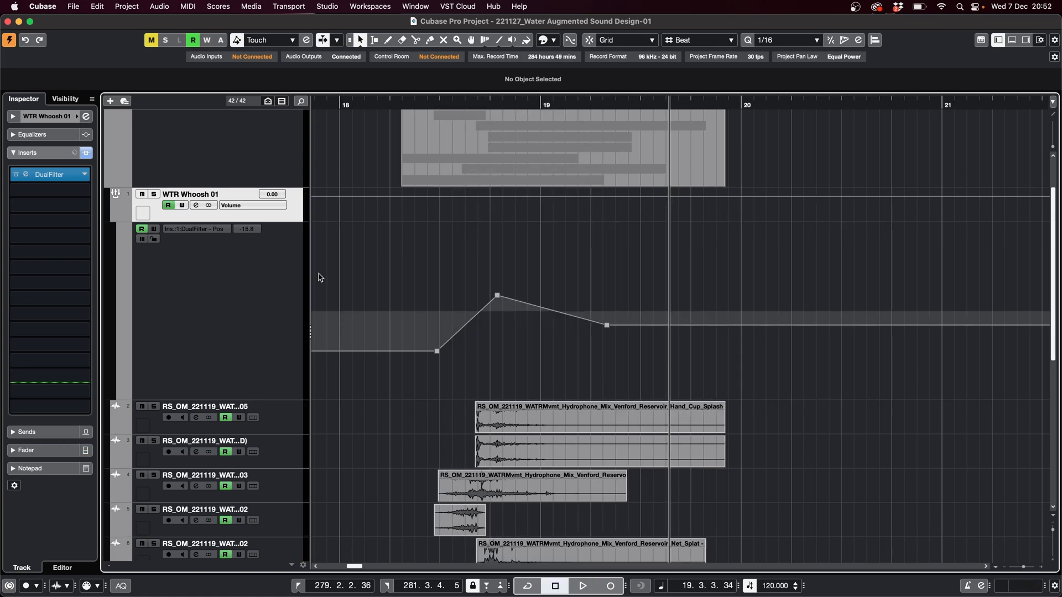
Examine the WTR Whoosh 01 folder, its filter automation and its layers, selecting all the clips to show their fades and deselecting them.
{"action": "scroll", "coordinate": [426, 409], "scroll_direction": "up", "scroll_amount": 2}
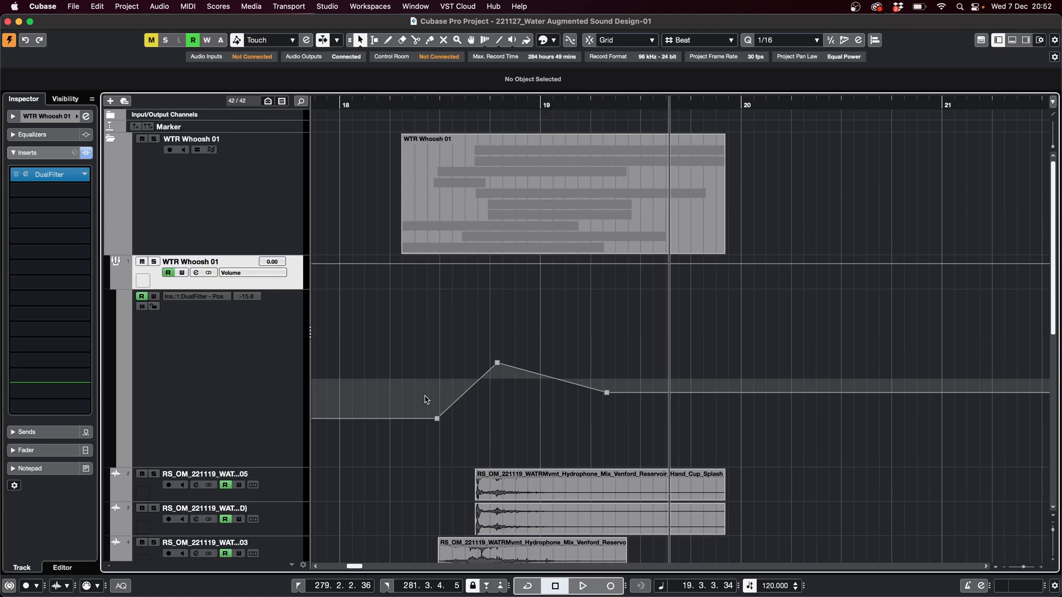
{"action": "scroll", "coordinate": [431, 376], "scroll_direction": "down", "scroll_amount": 10}
{"action": "scroll", "coordinate": [437, 343], "scroll_direction": "up", "scroll_amount": 5}
{"action": "scroll", "coordinate": [440, 311], "scroll_direction": "down", "scroll_amount": 3}
{"action": "left_click_drag", "start_coordinate": [410, 187], "coordinate": [697, 503]}
{"action": "scroll", "coordinate": [373, 197], "scroll_direction": "down", "scroll_amount": 1}
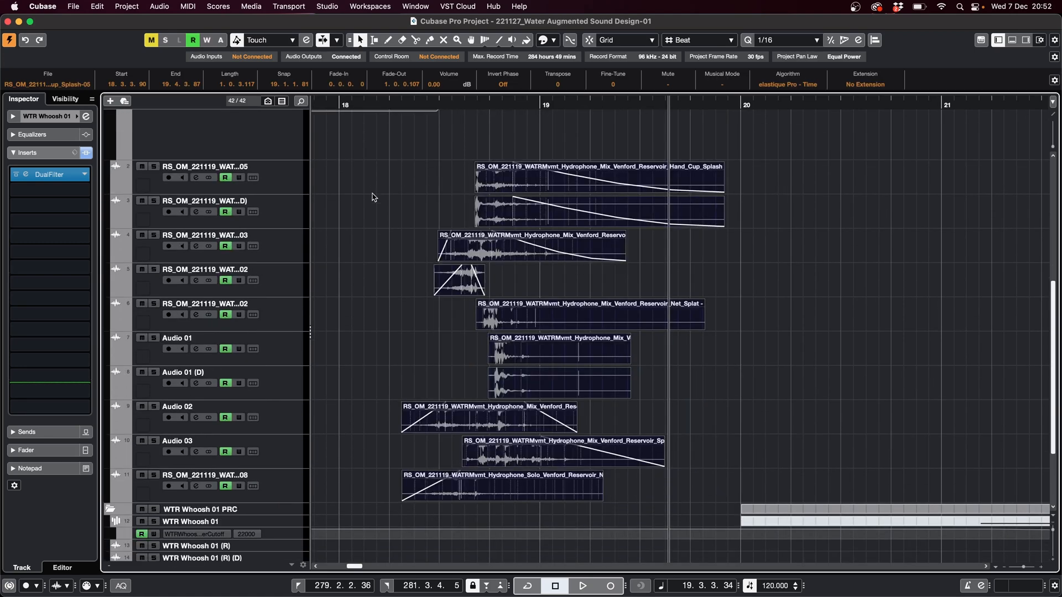
{"action": "scroll", "coordinate": [372, 197], "scroll_direction": "up", "scroll_amount": 4}
{"action": "left_click", "coordinate": [263, 236]}
{"action": "left_click", "coordinate": [336, 333]}
{"action": "scroll", "coordinate": [336, 334], "scroll_direction": "down", "scroll_amount": 4}
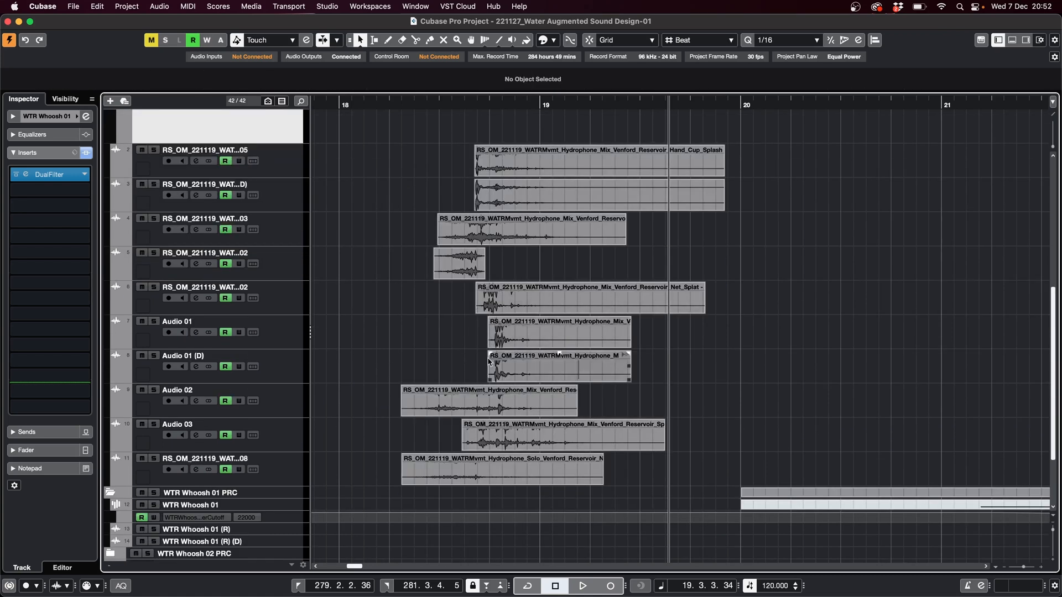
Select the Net_Splat - 04 clip on Audio 01 and audition it soloed together with its duplicate on Audio 01 (D).
{"action": "left_click", "coordinate": [286, 324]}
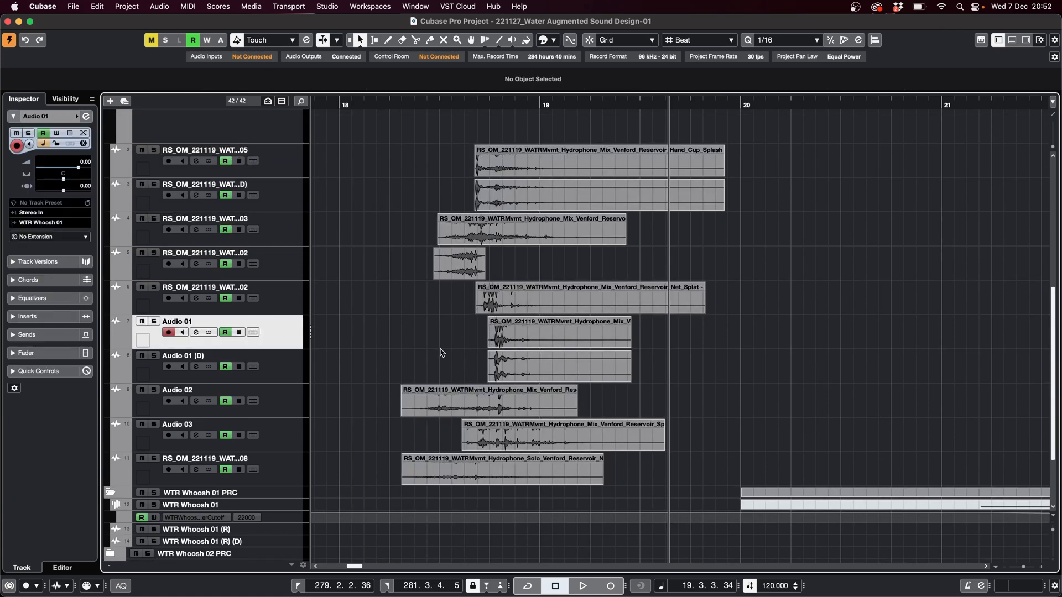
{"action": "left_click", "coordinate": [556, 351]}
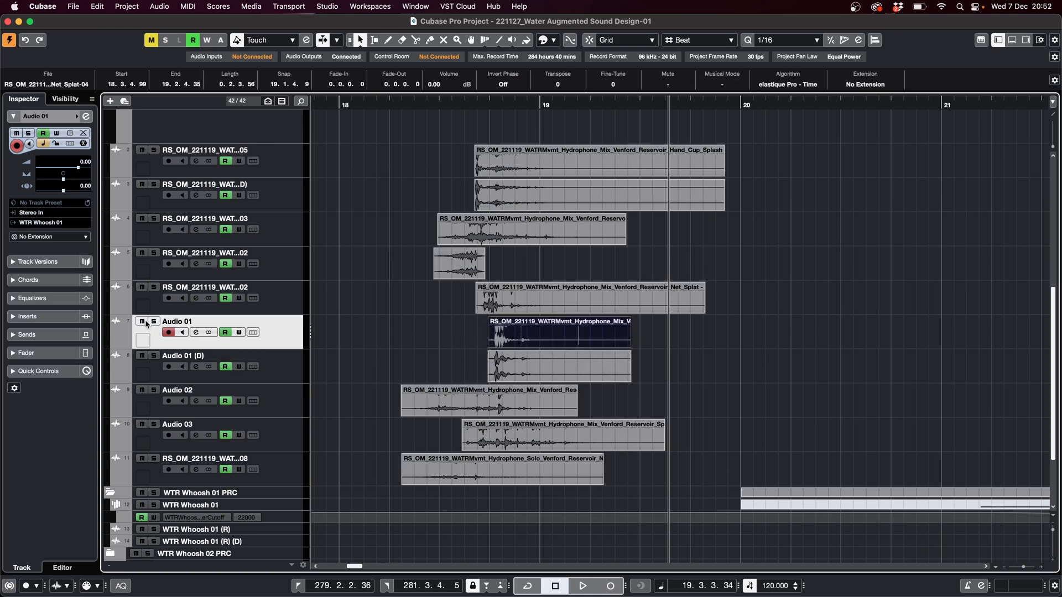
{"action": "double_click", "coordinate": [480, 105]}
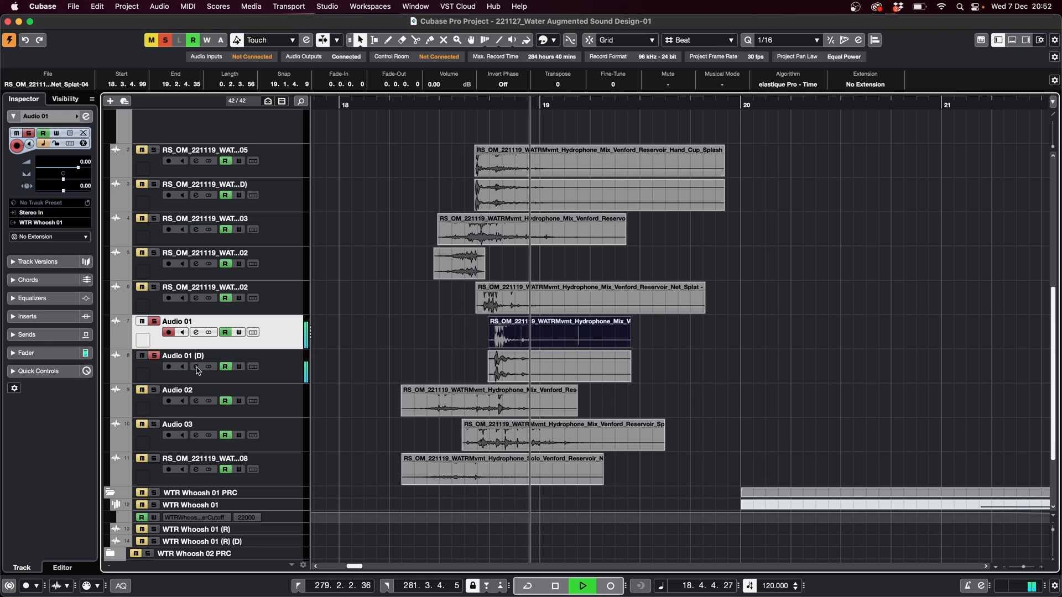
{"action": "key", "text": "space"}
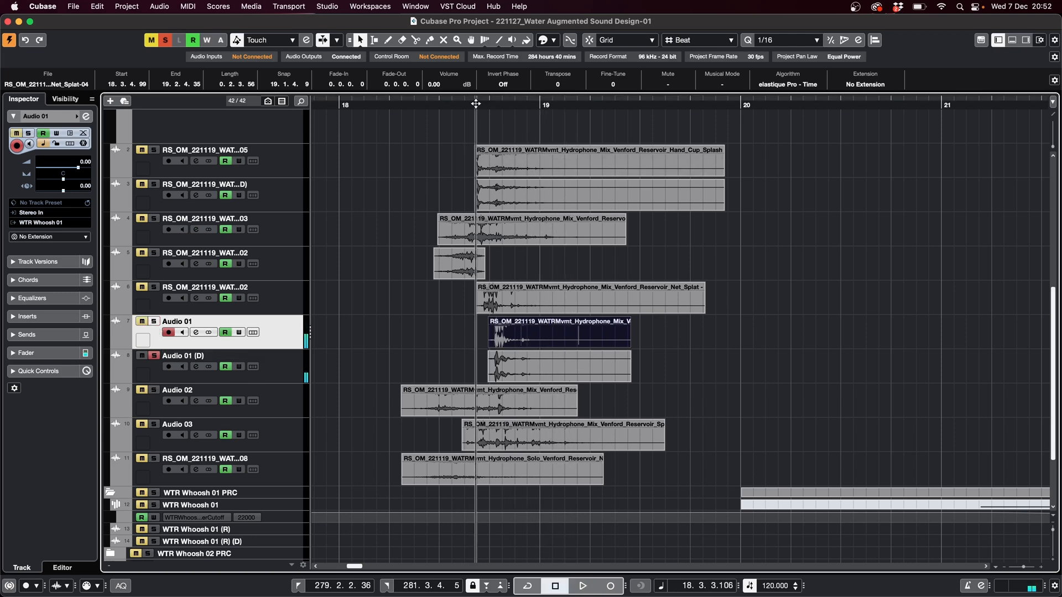
{"action": "key", "text": "space"}
Take the Audio 01 (D) track out of solo and replay the whoosh from the start of the Net_Splat - 04 clips.
{"action": "left_click", "coordinate": [155, 356]}
{"action": "key", "text": "space"}
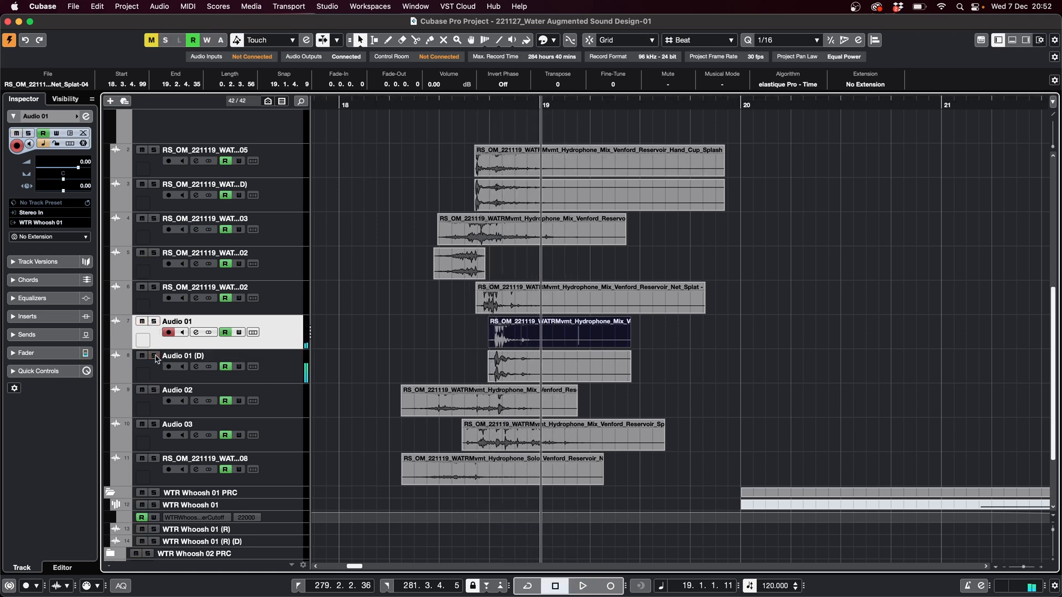
{"action": "left_click", "coordinate": [489, 105]}
{"action": "key", "text": "space"}
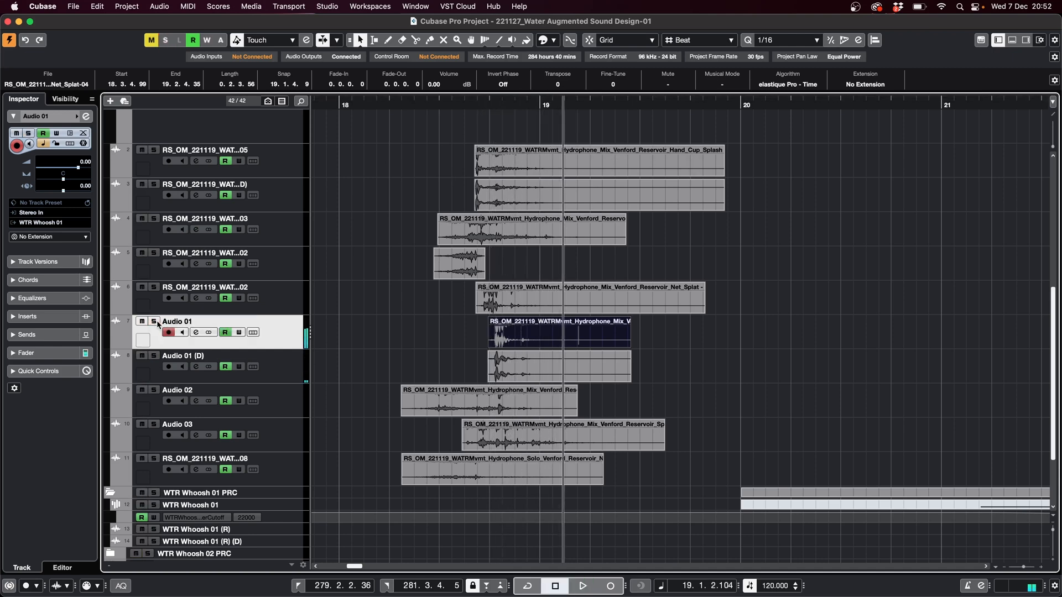
Inspect the fades of the Net_Quick_Splash - 08 and Spade_Swoosh - 06 clips in the lower whoosh layers.
{"action": "scroll", "coordinate": [543, 305], "scroll_direction": "up", "scroll_amount": 5}
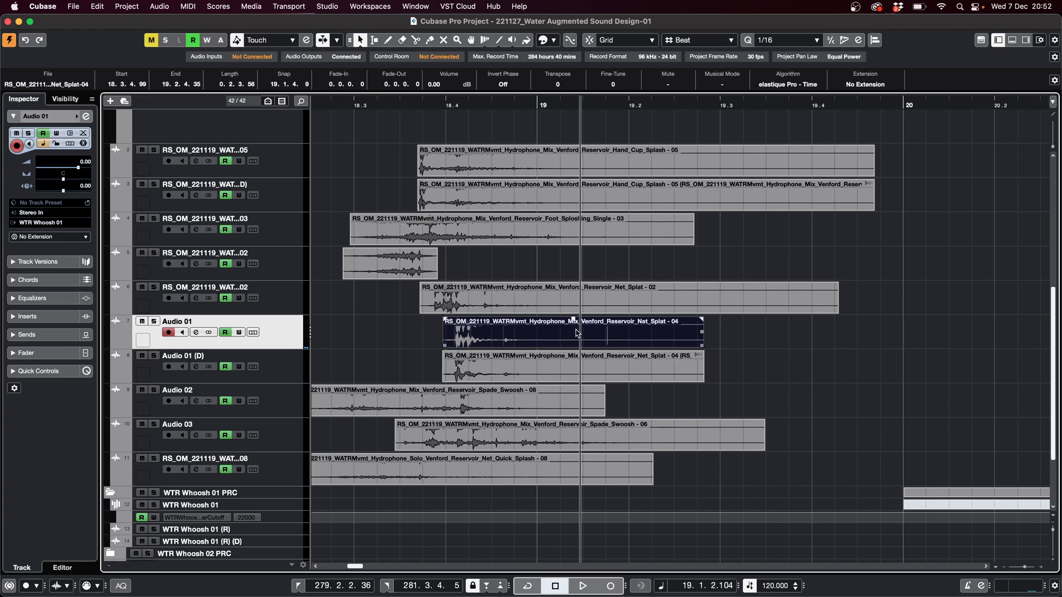
{"action": "scroll", "coordinate": [365, 427], "scroll_direction": "down", "scroll_amount": 3}
{"action": "scroll", "coordinate": [365, 427], "scroll_direction": "left", "scroll_amount": 1}
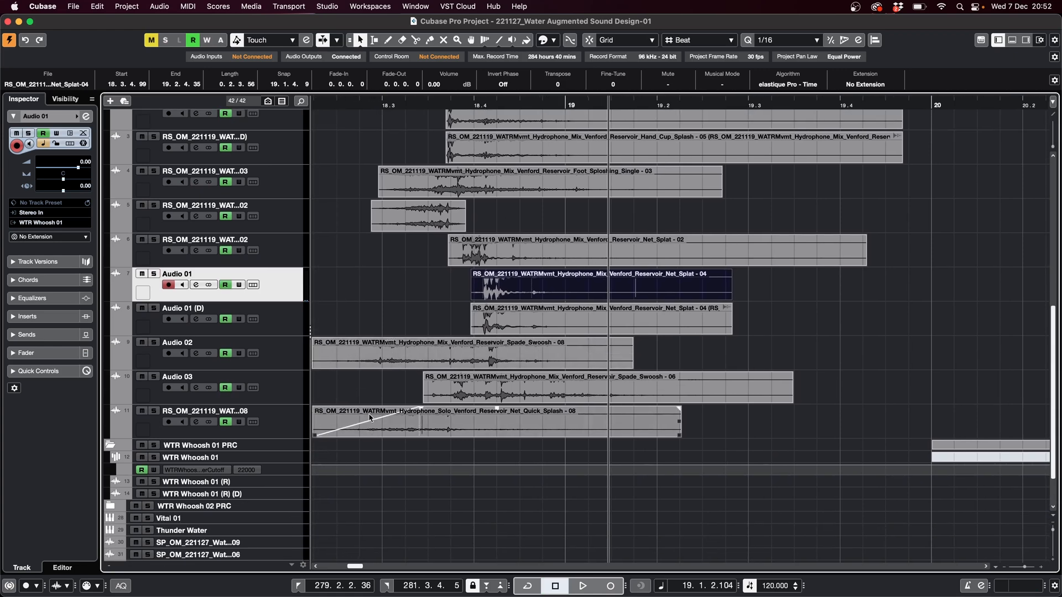
{"action": "left_click", "coordinate": [401, 421]}
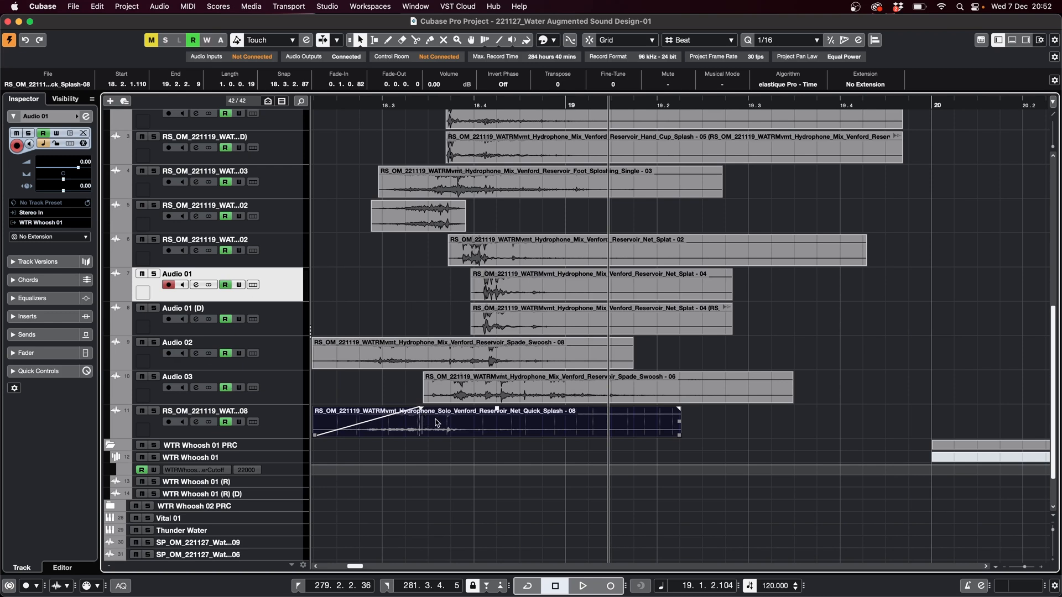
{"action": "left_click", "coordinate": [542, 379]}
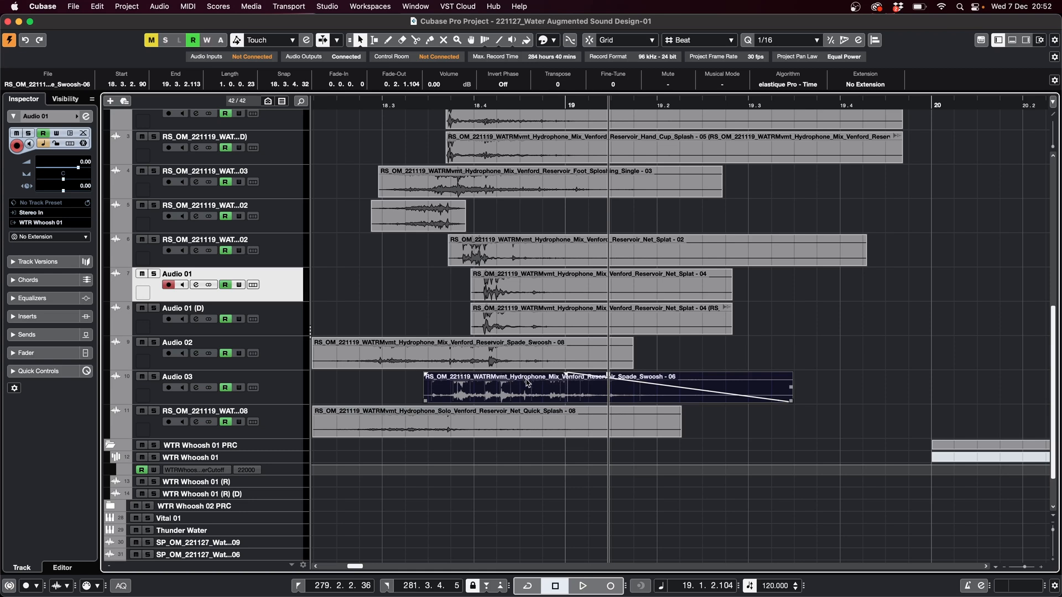
Solo the track holding the Net_Quick_Splash - 08 clip and audition it.
{"action": "left_click", "coordinate": [154, 411]}
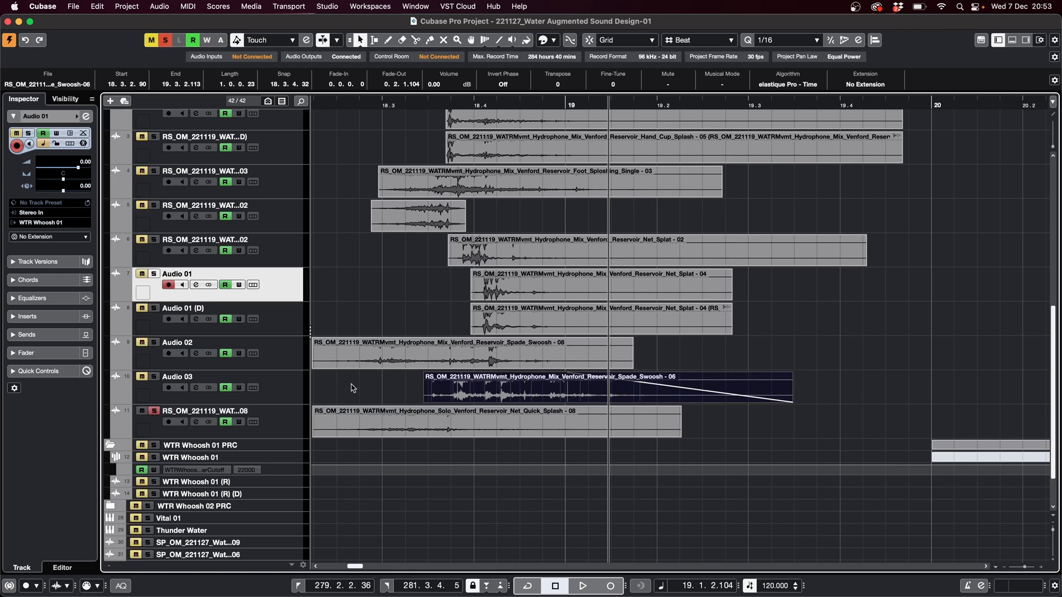
{"action": "scroll", "coordinate": [436, 367], "scroll_direction": "left", "scroll_amount": 3}
{"action": "left_click", "coordinate": [404, 106]}
{"action": "key", "text": "space"}
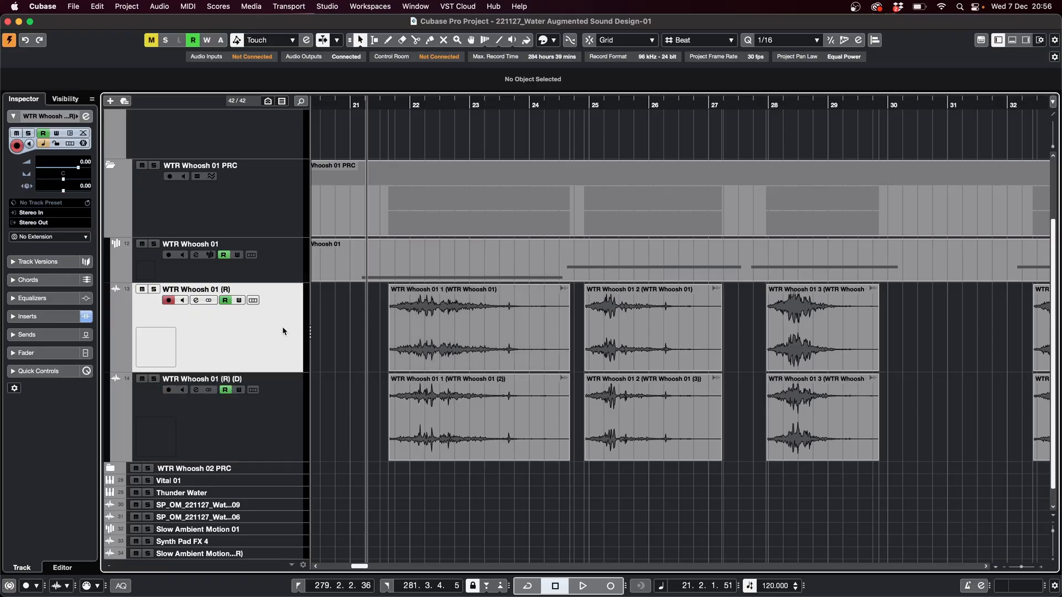
Audition the rendered whoosh clips on WTR Whoosh 01 (R) and WTR Whoosh 01 (R) (D), replaying from about bar 28.
{"action": "left_click", "coordinate": [455, 438]}
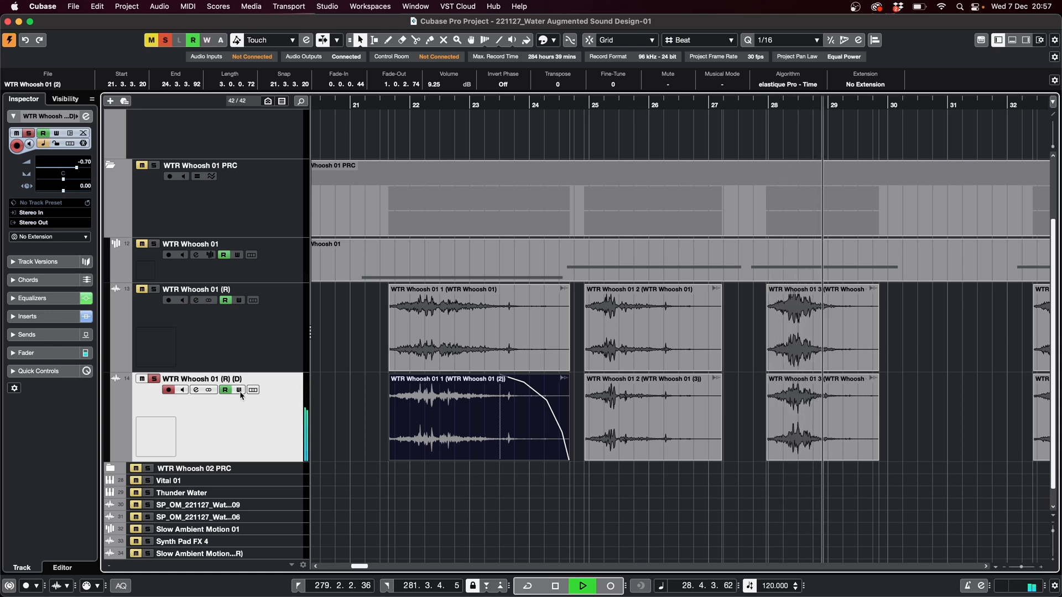
{"action": "key", "text": "space"}
{"action": "left_click", "coordinate": [75, 168]}
{"action": "key", "text": "Up"}
{"action": "left_click", "coordinate": [767, 100]}
{"action": "key", "text": "space"}
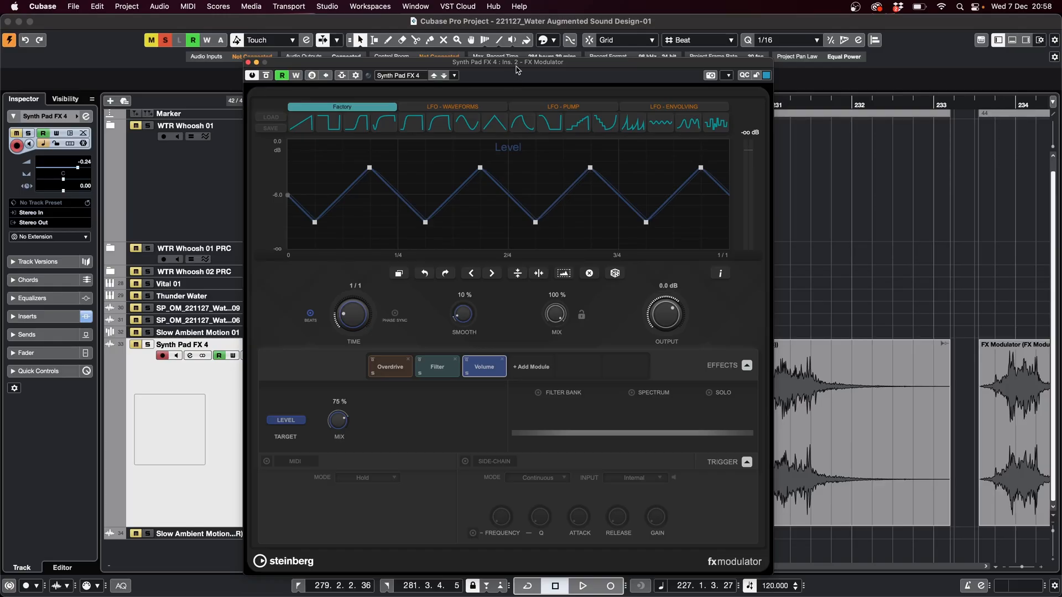
Move the FX Modulator window aside and audition the rendered Slow Ambient Motion 01 clips from about bars 259 and 263.
{"action": "left_click_drag", "start_coordinate": [518, 65], "coordinate": [521, 57]}
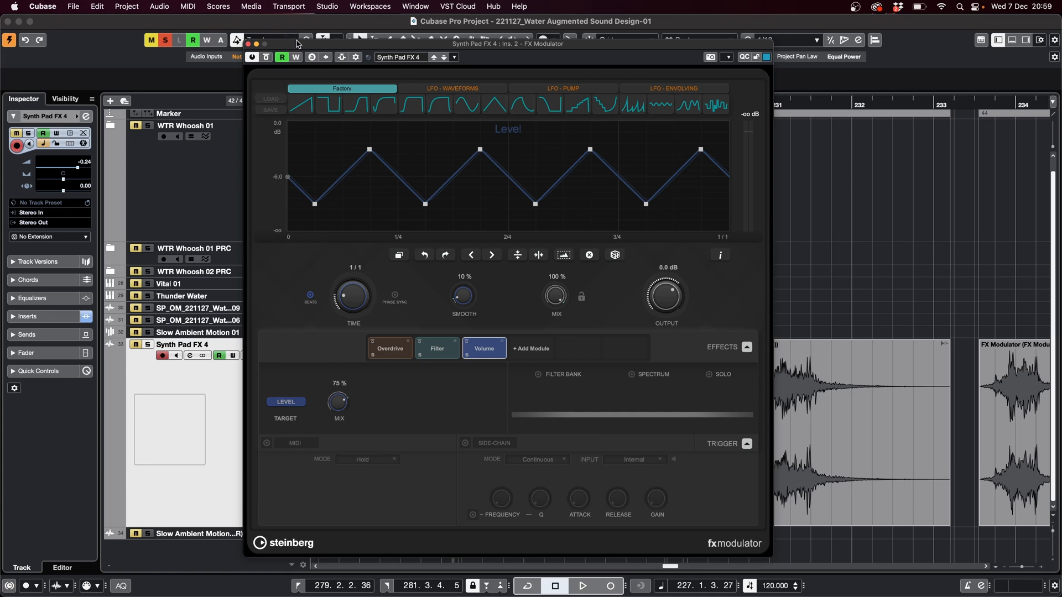
{"action": "left_click_drag", "start_coordinate": [297, 44], "coordinate": [124, 45]}
{"action": "key", "text": "space"}
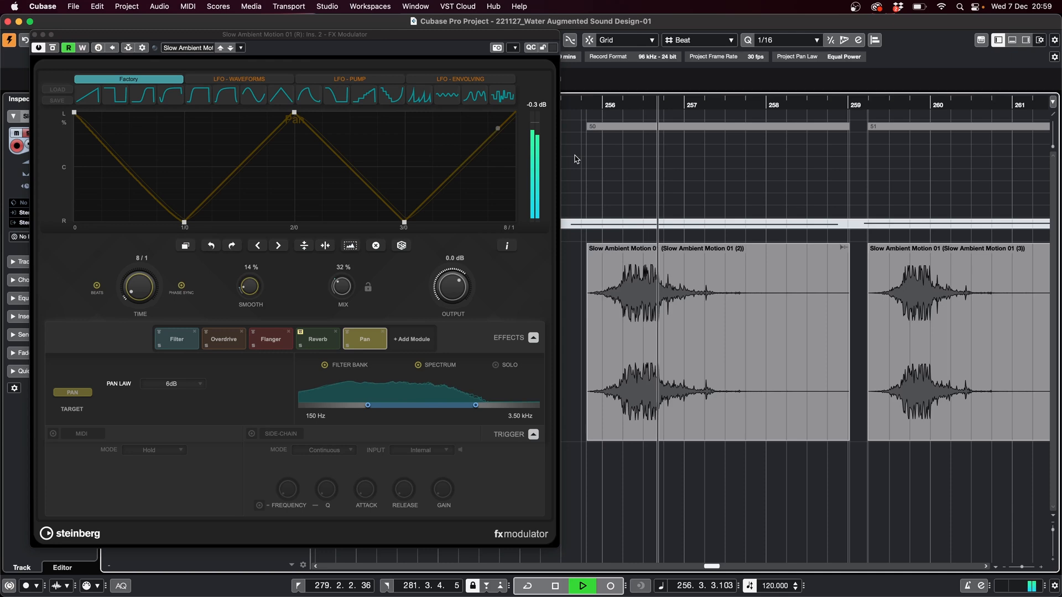
{"action": "left_click", "coordinate": [880, 105]}
{"action": "scroll", "coordinate": [756, 203], "scroll_direction": "right", "scroll_amount": 4}
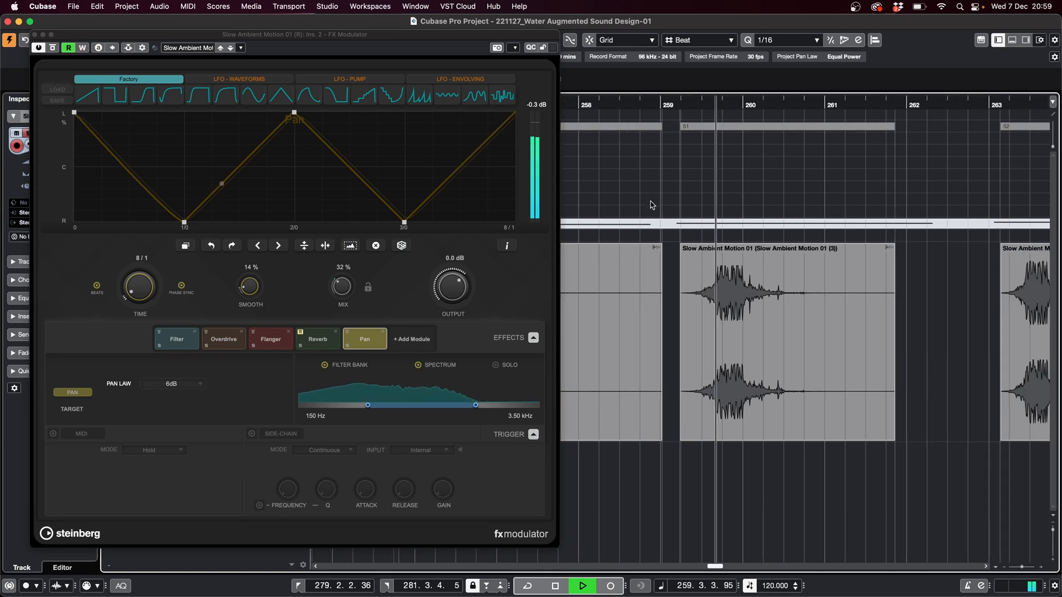
{"action": "scroll", "coordinate": [846, 231], "scroll_direction": "right", "scroll_amount": 4}
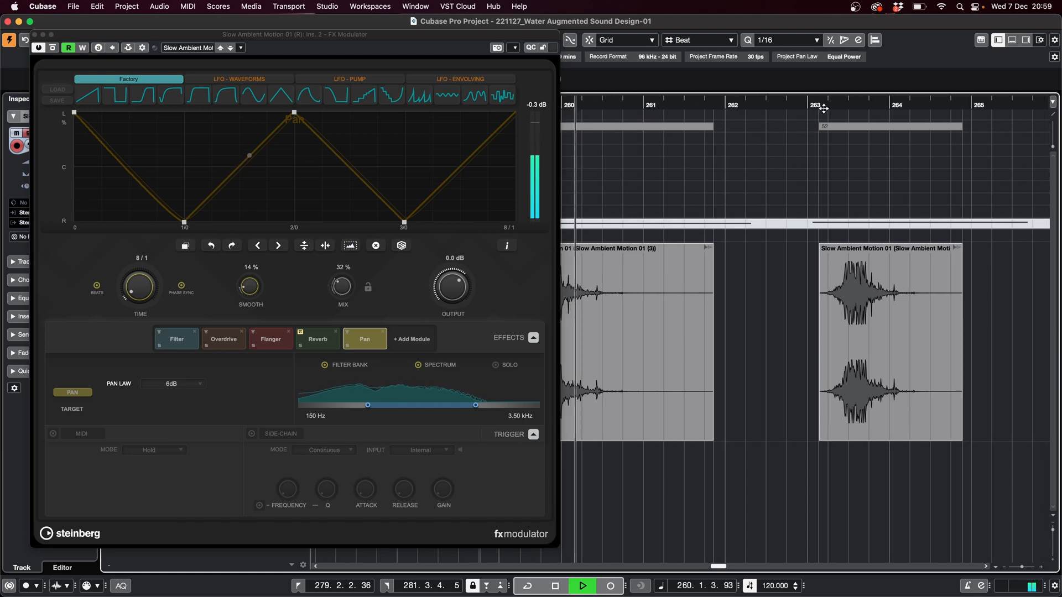
{"action": "left_click", "coordinate": [817, 105]}
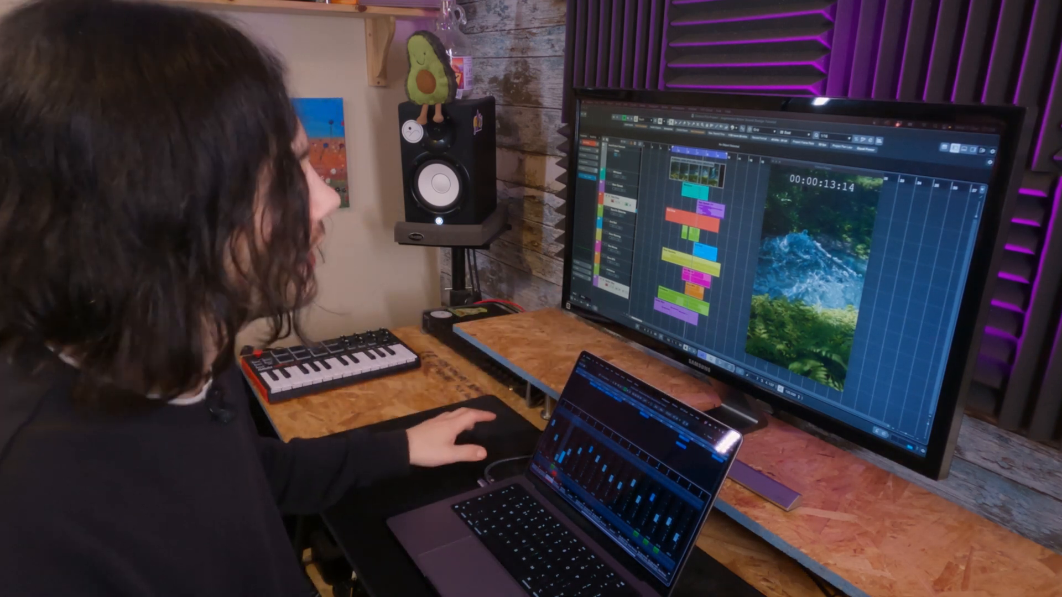
Reposition the video player and play the Whirlpool layers against the river footage.
{"action": "left_click_drag", "start_coordinate": [808, 167], "coordinate": [776, 160]}
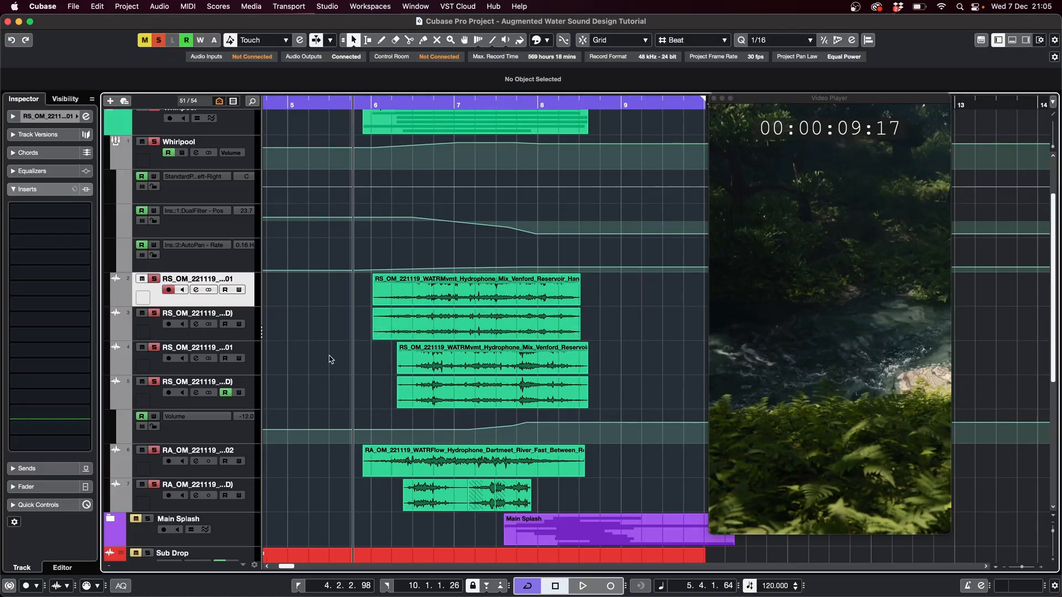
{"action": "key", "text": "space"}
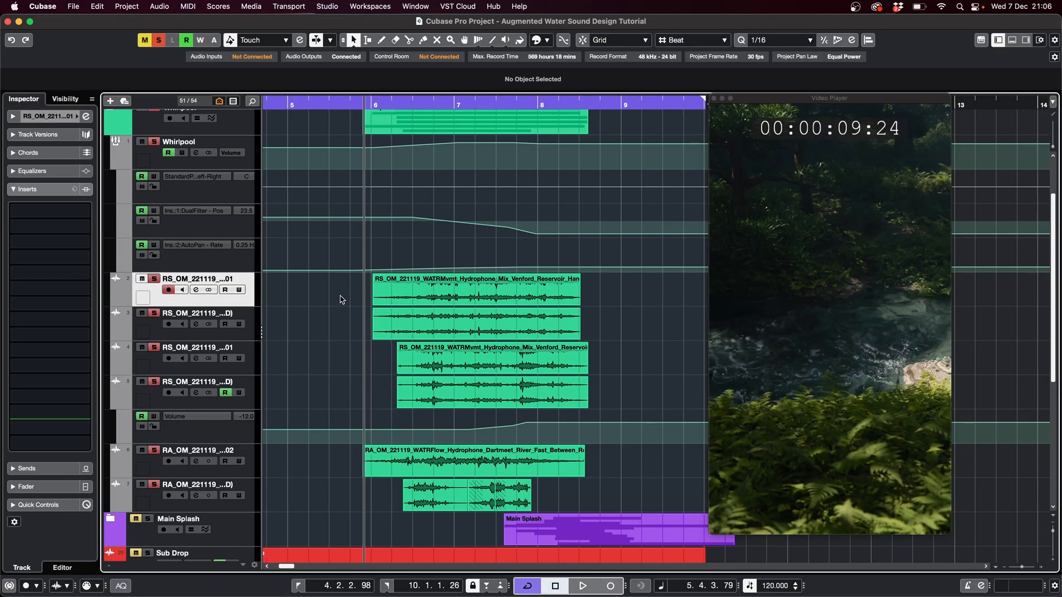
Enlarge the DualFilter position automation lane of the Whirlpool group and play the group from just before bar 6.
{"action": "left_click_drag", "start_coordinate": [340, 296], "coordinate": [515, 392]}
{"action": "left_click", "coordinate": [341, 304]}
{"action": "left_click", "coordinate": [398, 329]}
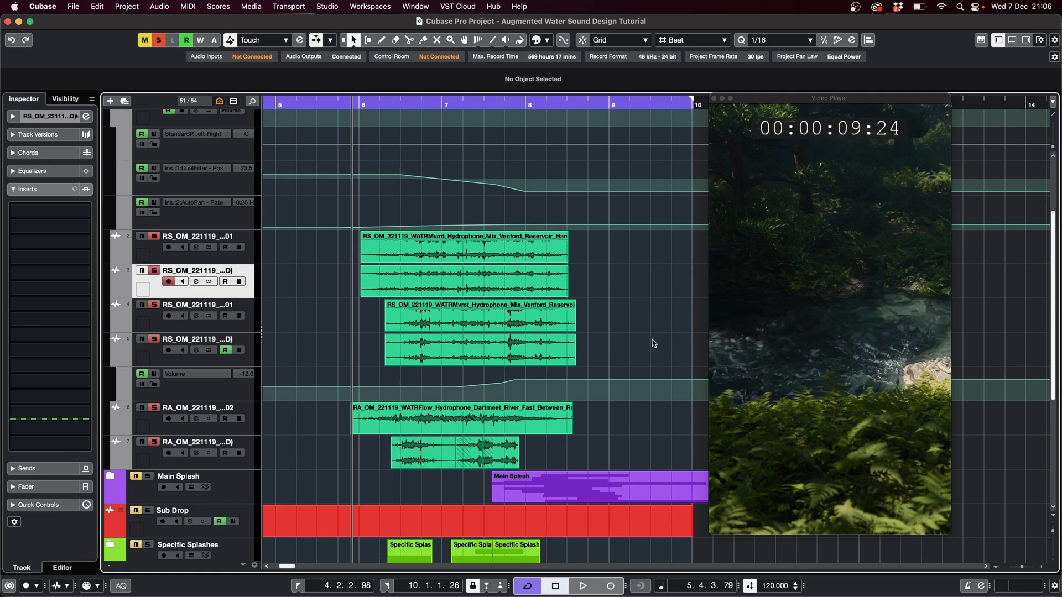
{"action": "scroll", "coordinate": [339, 324], "scroll_direction": "up", "scroll_amount": 2}
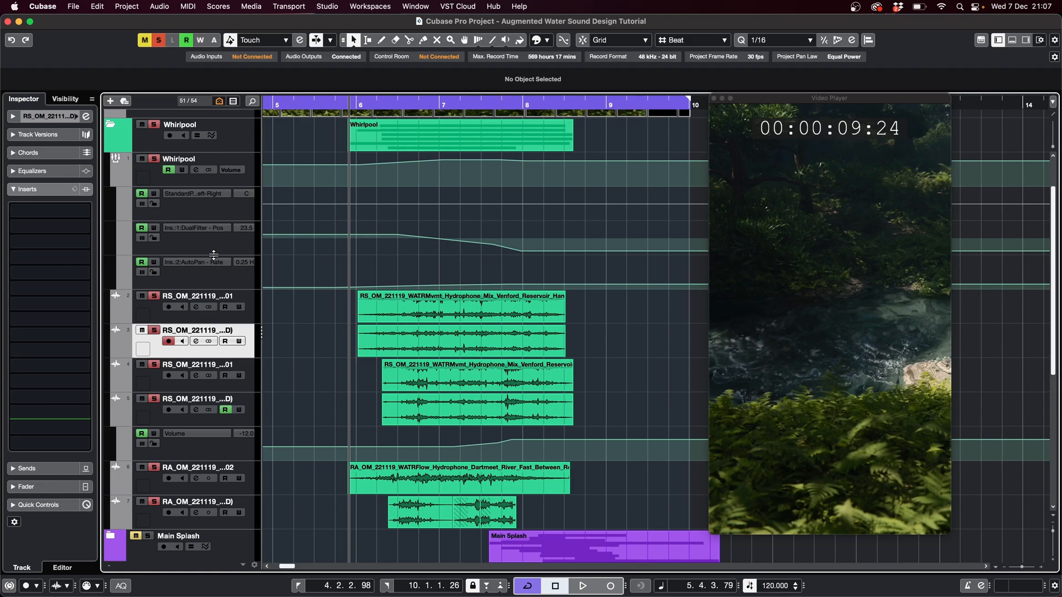
{"action": "left_click_drag", "start_coordinate": [214, 255], "coordinate": [213, 275]}
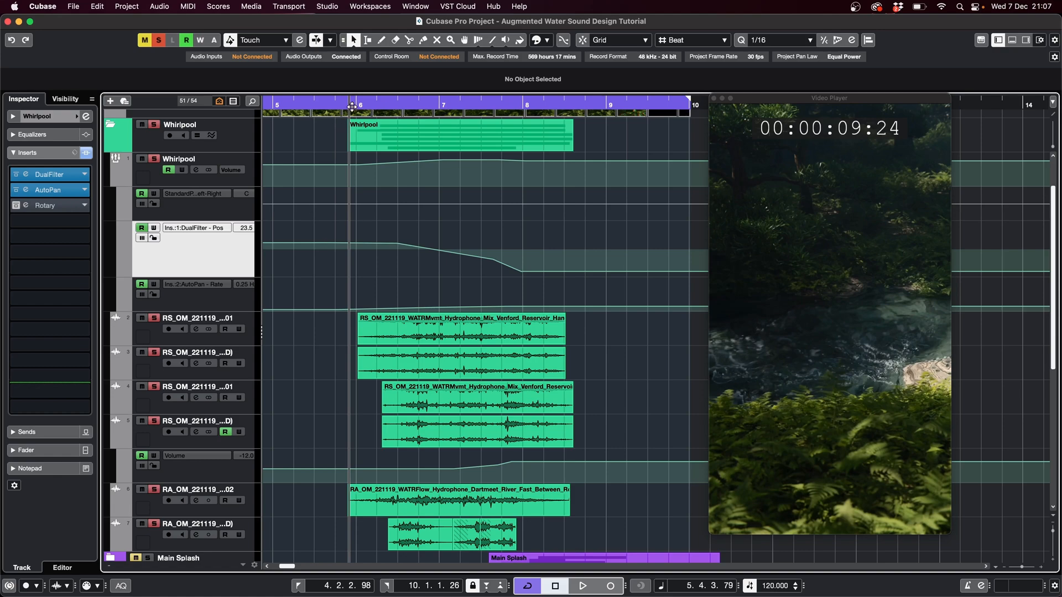
{"action": "left_click", "coordinate": [345, 110]}
{"action": "key", "text": "space"}
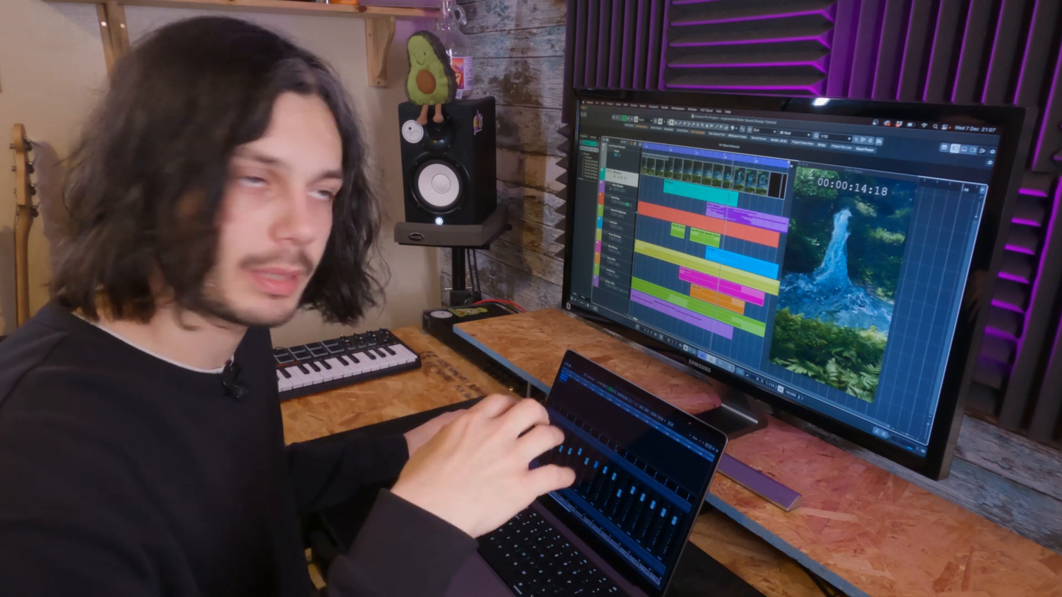
Reveal the Sub Drop track's automation lanes, solo the track and check its channel settings.
{"action": "left_click", "coordinate": [611, 172]}
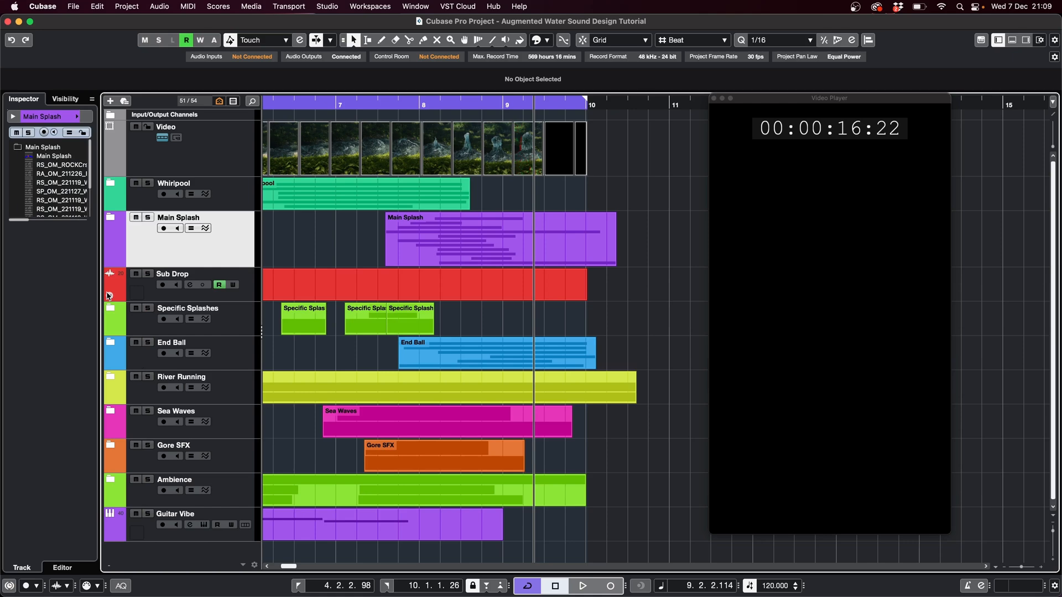
{"action": "left_click", "coordinate": [109, 295]}
{"action": "scroll", "coordinate": [387, 163], "scroll_direction": "down", "scroll_amount": 1}
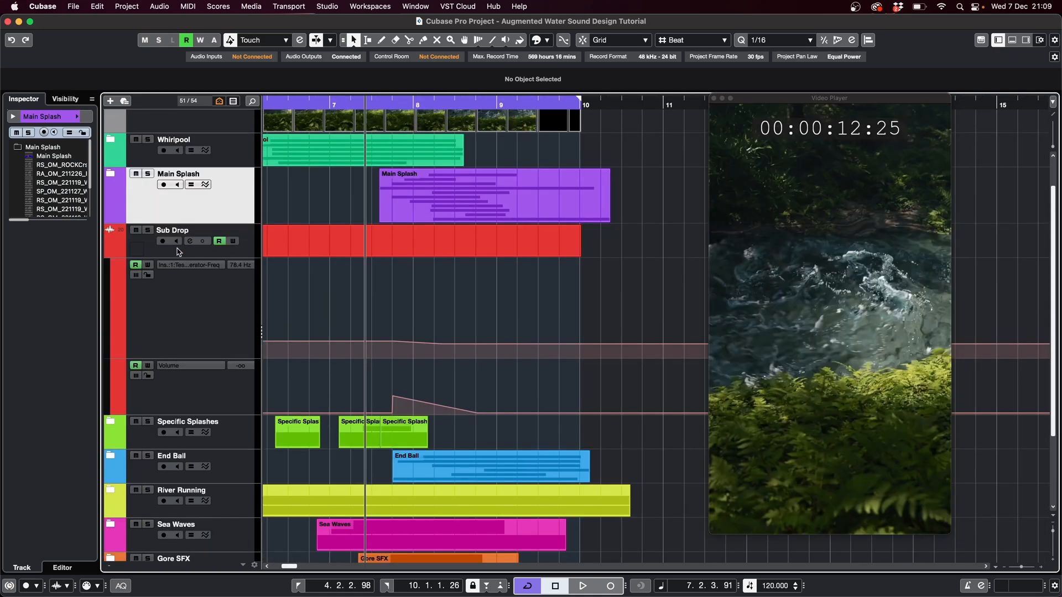
{"action": "left_click", "coordinate": [148, 230]}
{"action": "left_click", "coordinate": [190, 241]}
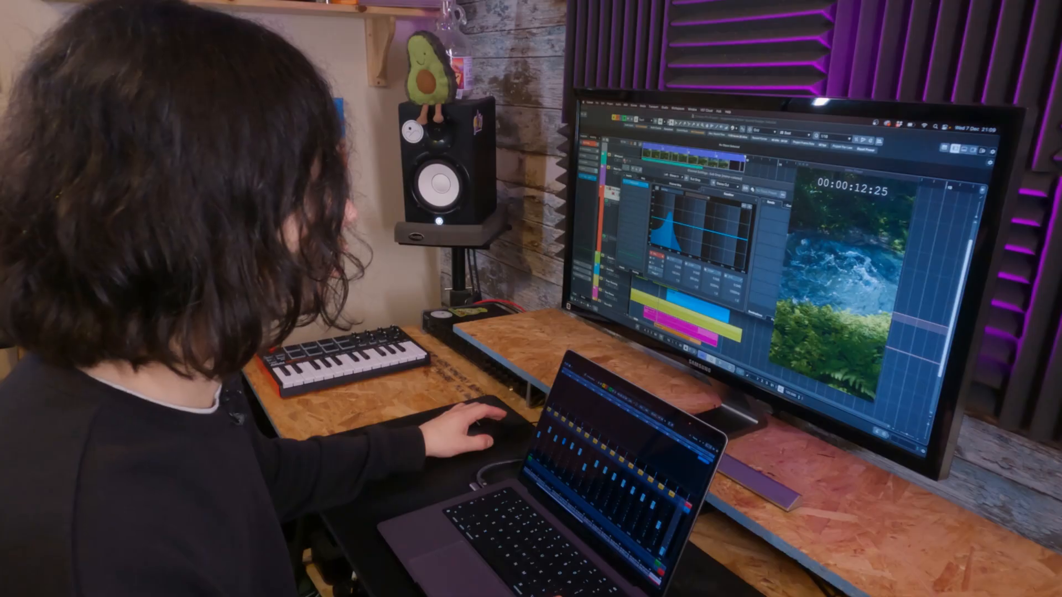
{"action": "left_click", "coordinate": [197, 147]}
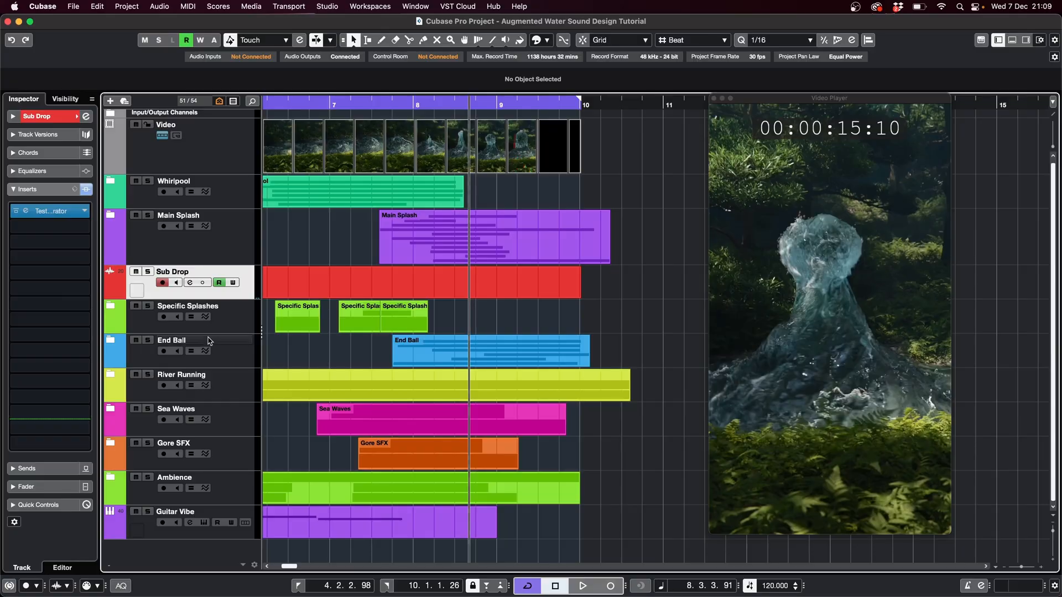
Open the Specific Splashes folder to look through its layers.
{"action": "left_click", "coordinate": [243, 327]}
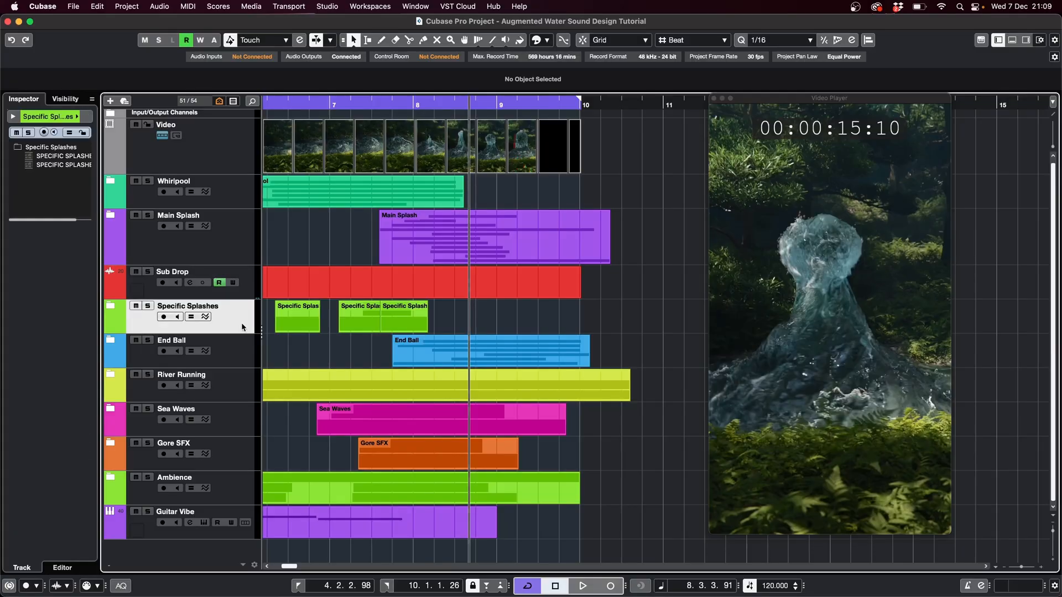
{"action": "left_click", "coordinate": [111, 306]}
{"action": "scroll", "coordinate": [112, 306], "scroll_direction": "down", "scroll_amount": 2}
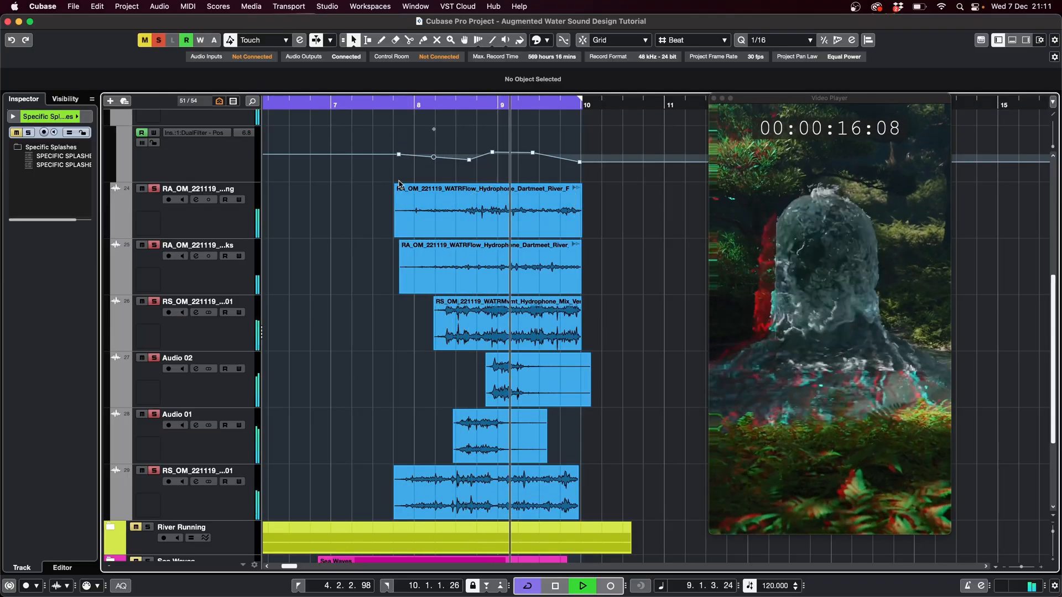
Audition the End Ball layers from shortly after bar 8, with and without reading the DualFilter position automation.
{"action": "left_click", "coordinate": [438, 105]}
{"action": "key", "text": "space"}
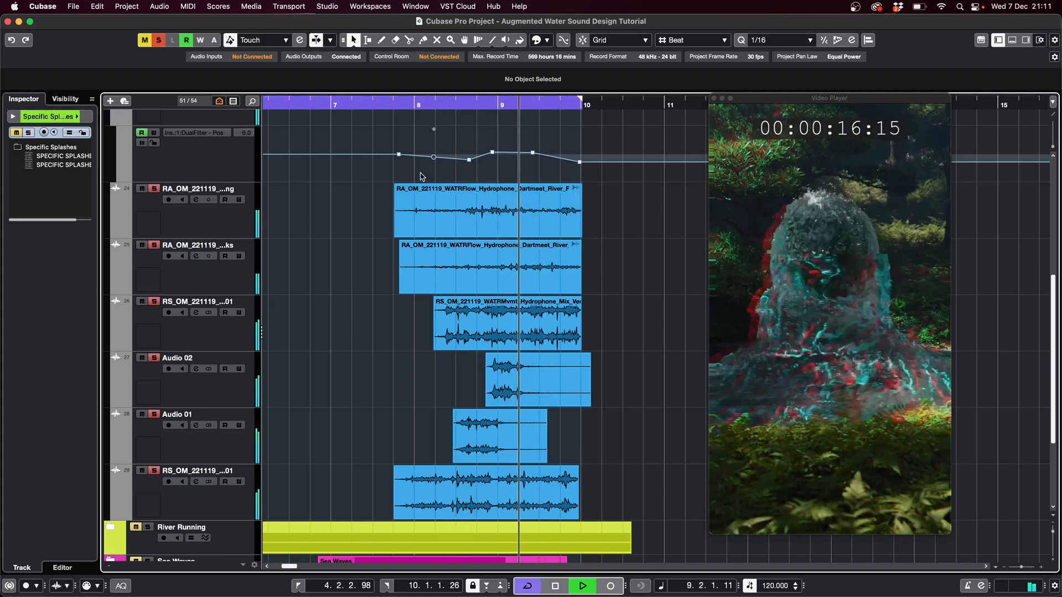
{"action": "key", "text": "space"}
{"action": "left_click", "coordinate": [220, 170]}
{"action": "scroll", "coordinate": [442, 221], "scroll_direction": "up", "scroll_amount": 3}
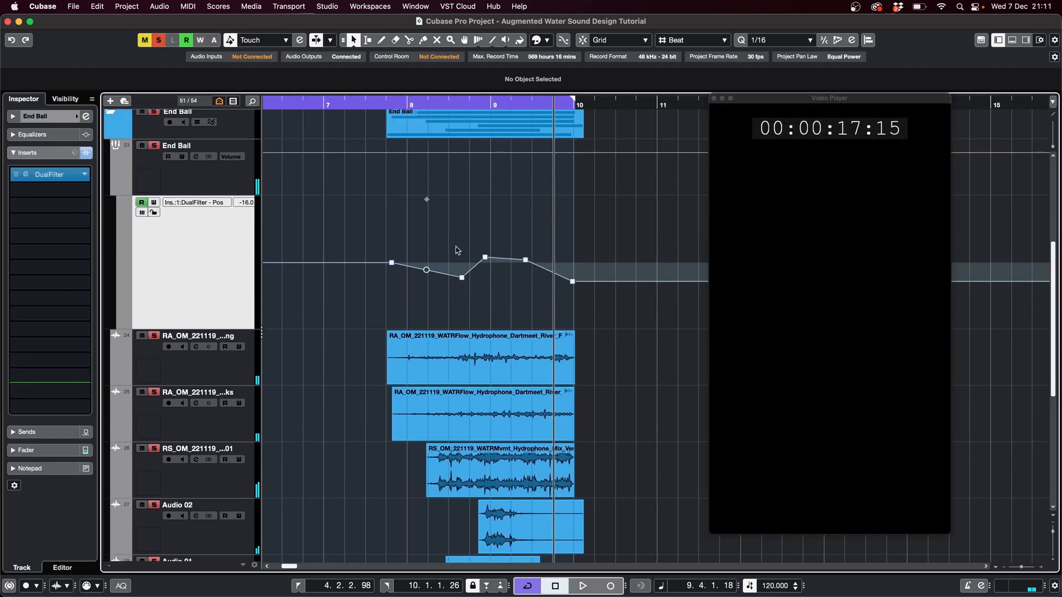
{"action": "left_click", "coordinate": [142, 202]}
{"action": "key", "text": "space"}
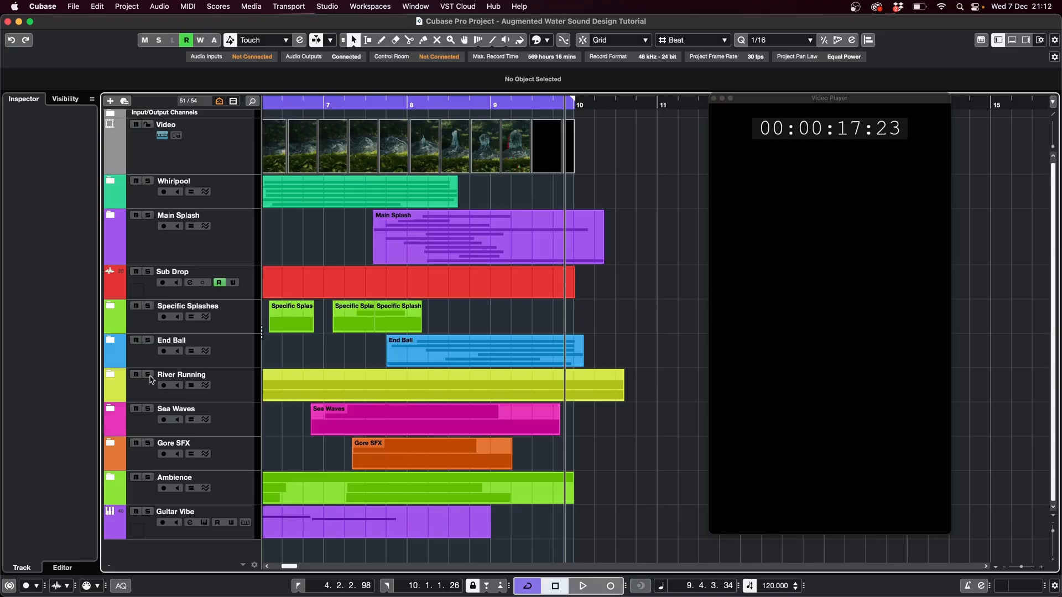
Play the soloed River Running folder against the video from near its beginning, at about 4.4.1.
{"action": "scroll", "coordinate": [426, 279], "scroll_direction": "left", "scroll_amount": 5}
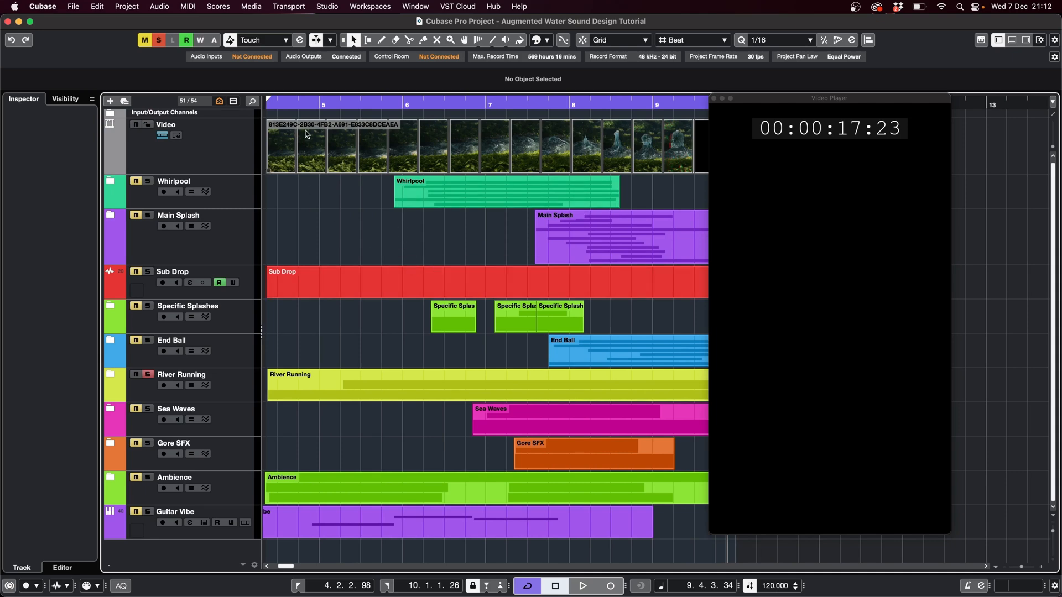
{"action": "left_click", "coordinate": [303, 102]}
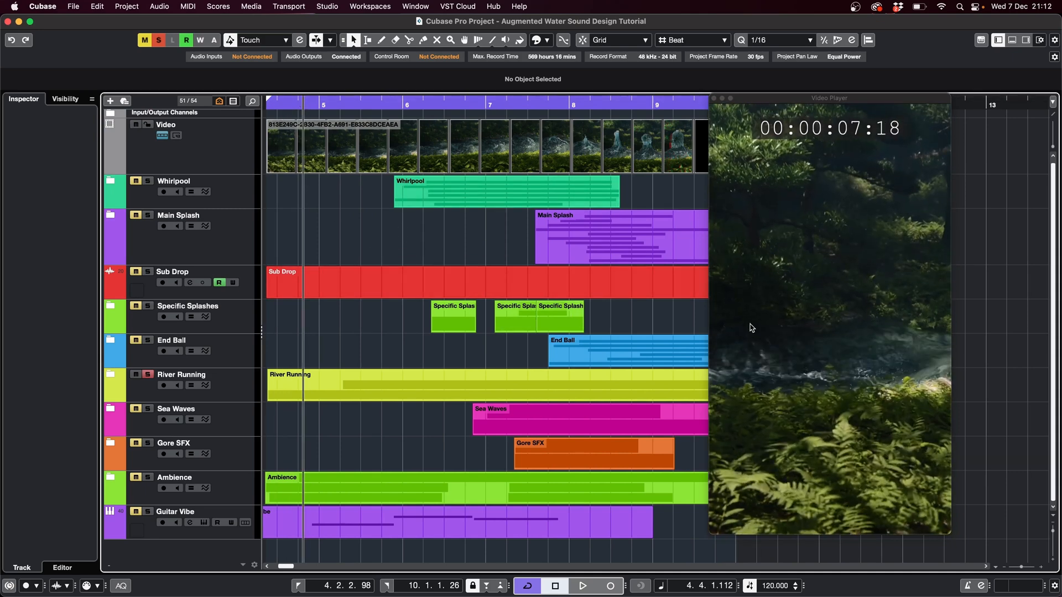
{"action": "key", "text": "space"}
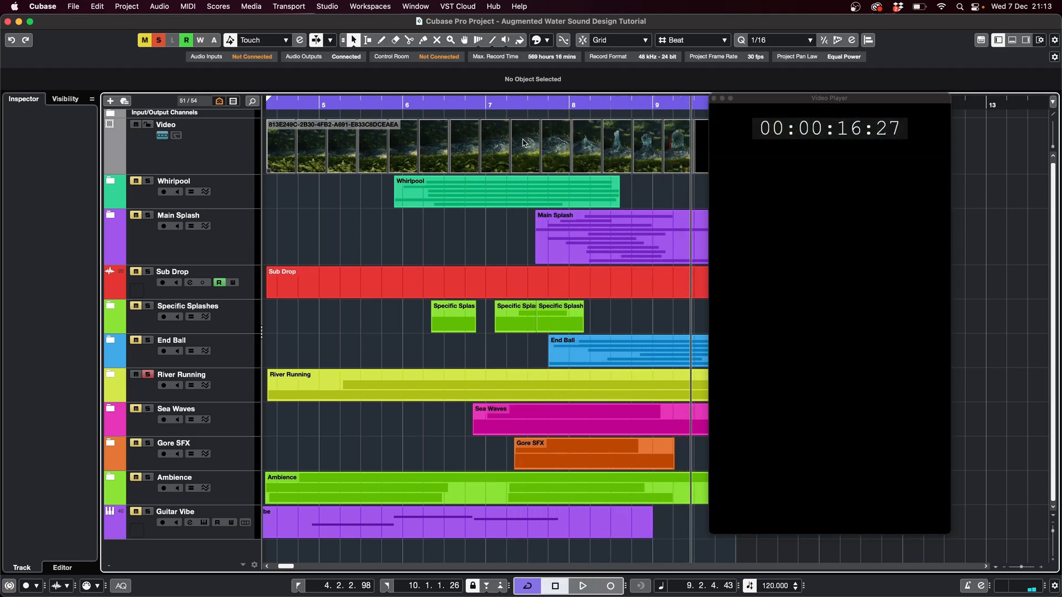
Open the Sea Waves folder, audition its two beach wave clips from about 6.3, and collapse the folder.
{"action": "left_click", "coordinate": [512, 105]}
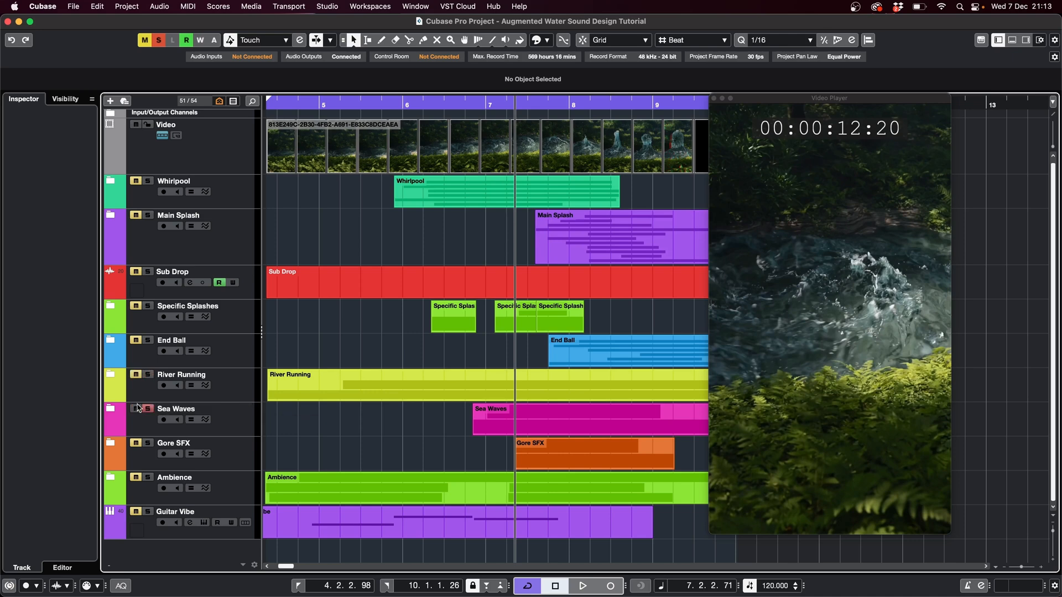
{"action": "left_click", "coordinate": [110, 411]}
{"action": "scroll", "coordinate": [392, 360], "scroll_direction": "down", "scroll_amount": 4}
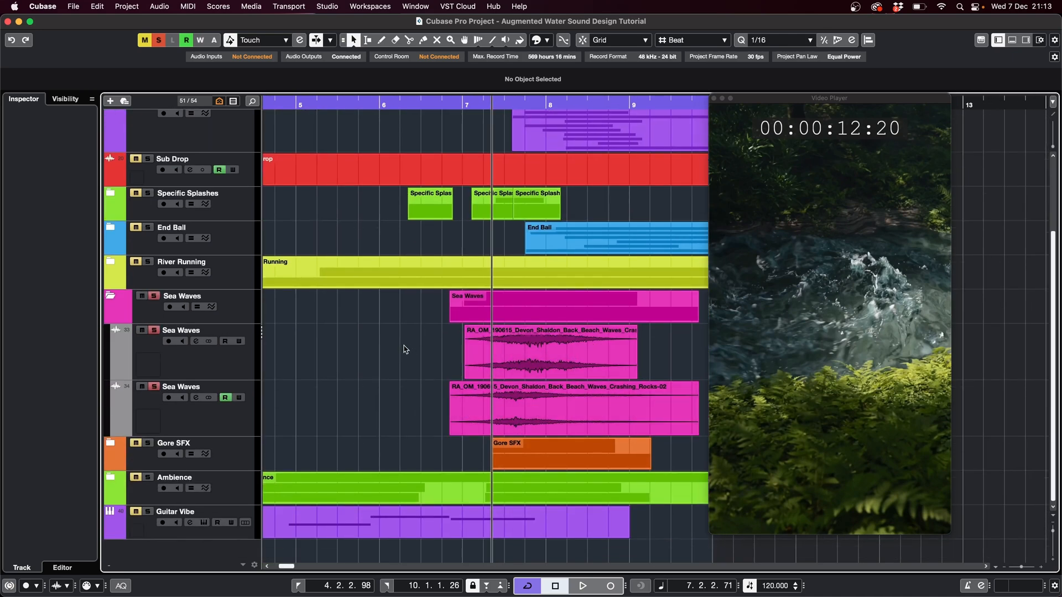
{"action": "left_click_drag", "start_coordinate": [554, 401], "coordinate": [553, 399]}
{"action": "left_click", "coordinate": [427, 354]}
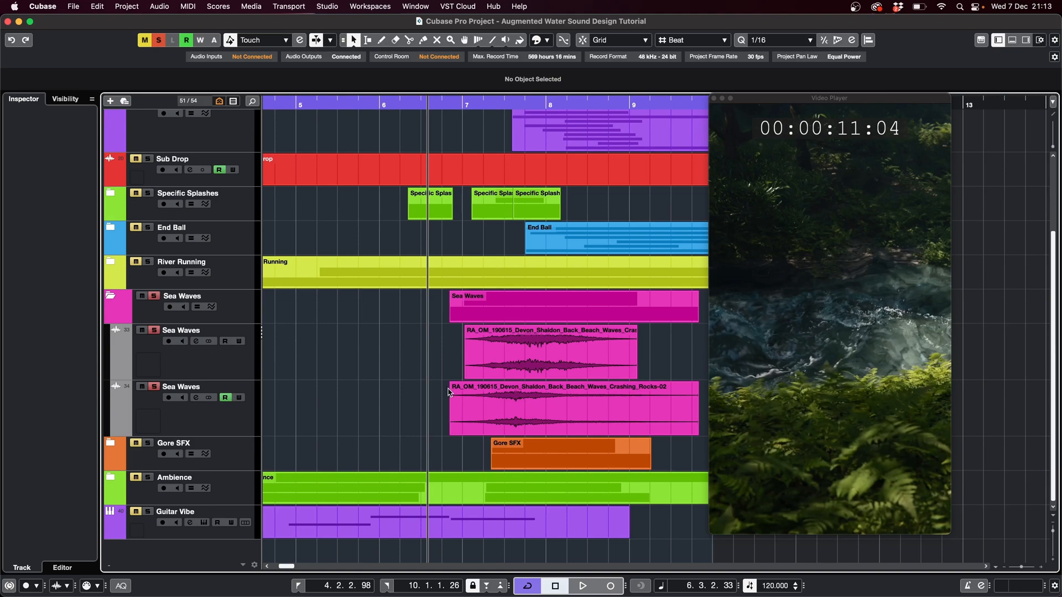
{"action": "key", "text": "space"}
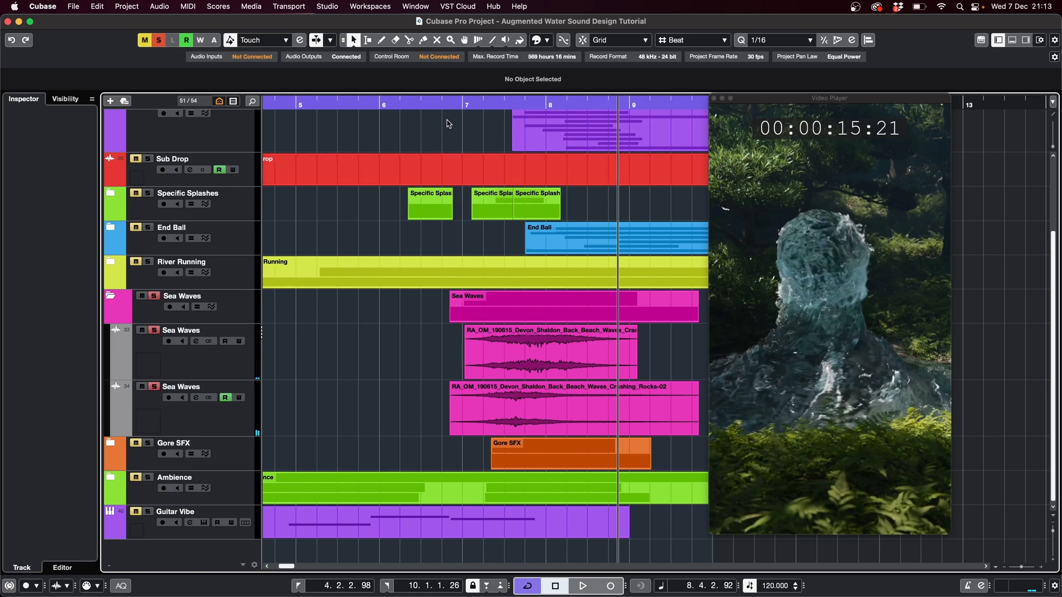
{"action": "left_click", "coordinate": [451, 124]}
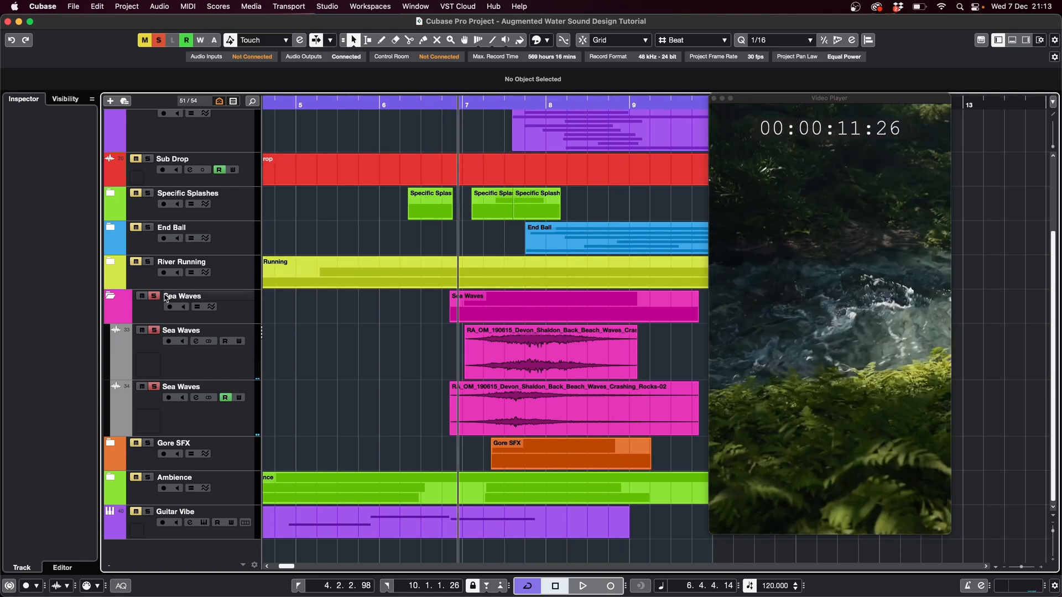
{"action": "left_click", "coordinate": [109, 298]}
Solo and open the Gore SFX folder, audition its Peaches and Bubbles clips, and clear its solo.
{"action": "left_click", "coordinate": [148, 443]}
{"action": "left_click", "coordinate": [110, 443]}
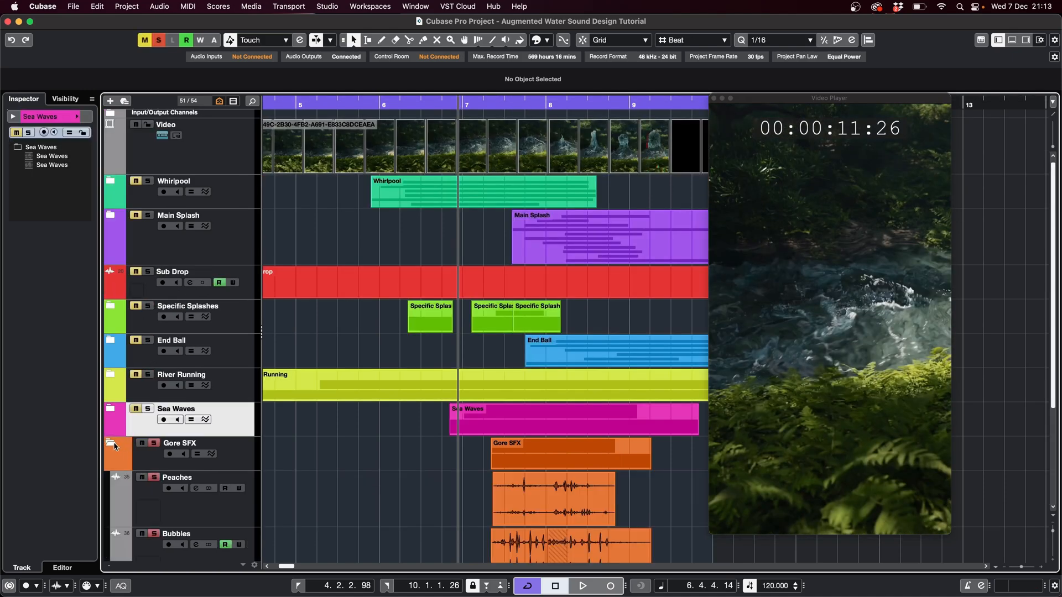
{"action": "scroll", "coordinate": [409, 208], "scroll_direction": "down", "scroll_amount": 5}
{"action": "scroll", "coordinate": [410, 207], "scroll_direction": "right", "scroll_amount": 1}
{"action": "left_click_drag", "start_coordinate": [532, 378], "coordinate": [532, 378]}
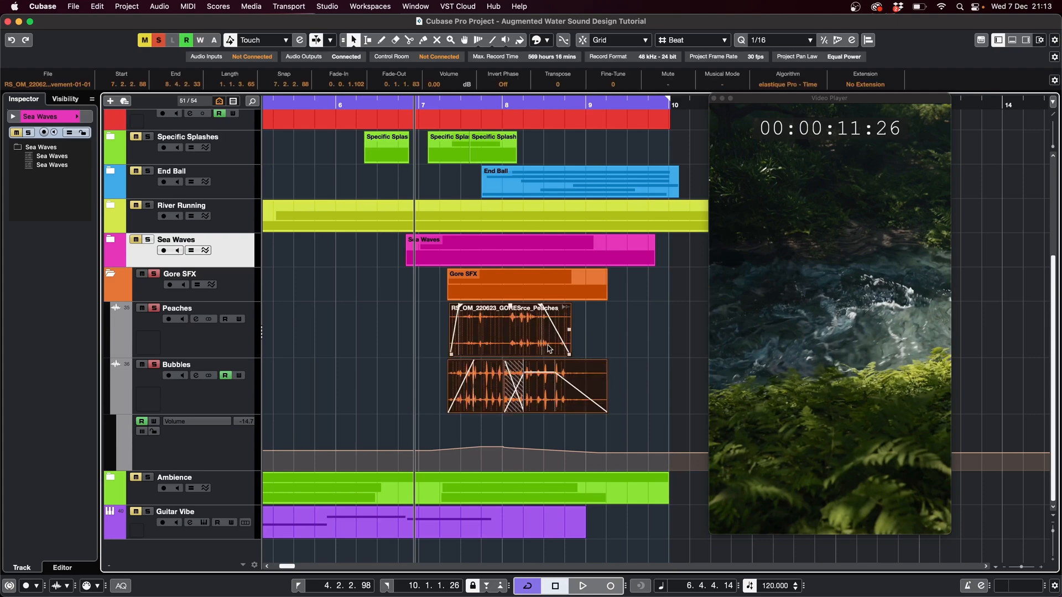
{"action": "key", "text": "alt+s"}
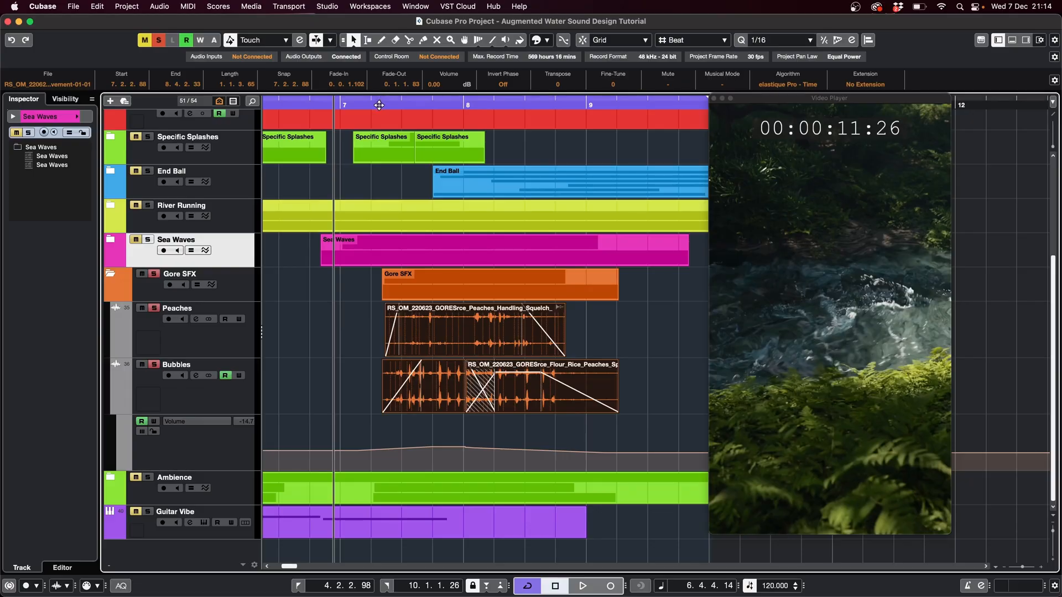
{"action": "key", "text": "space"}
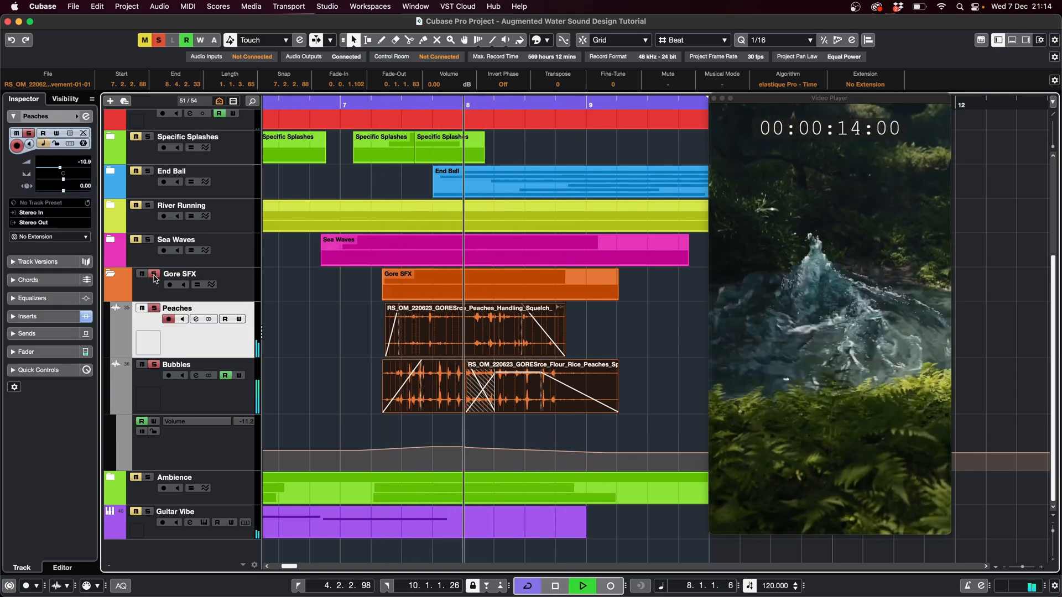
{"action": "left_click", "coordinate": [154, 274]}
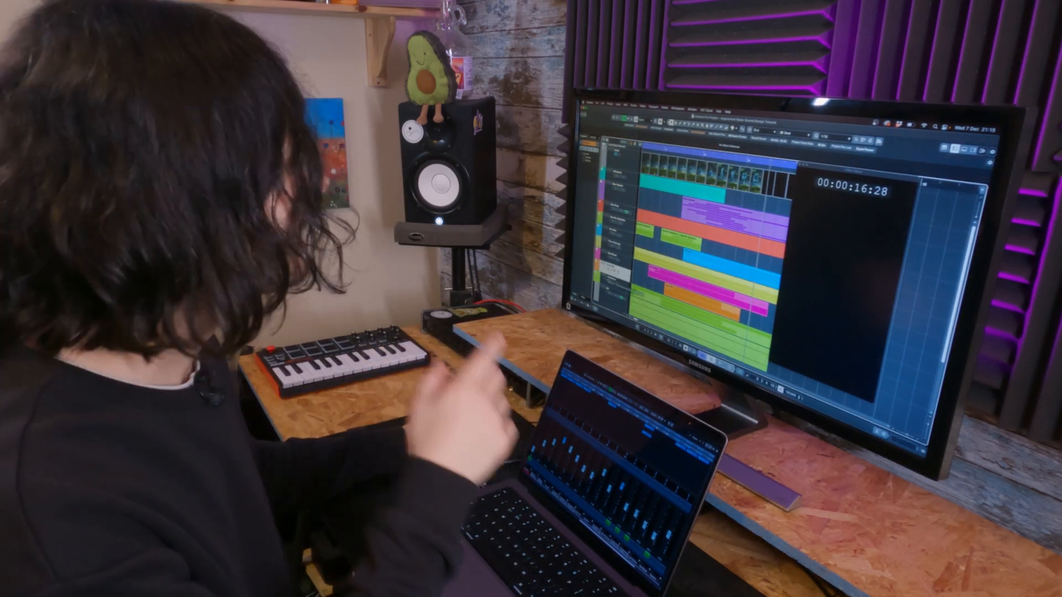
Play the soloed Guitar Vibe track against the video from the start of the footage.
{"action": "scroll", "coordinate": [708, 255], "scroll_direction": "down", "scroll_amount": 5}
{"action": "scroll", "coordinate": [708, 255], "scroll_direction": "left", "scroll_amount": 5}
{"action": "left_click", "coordinate": [728, 154]}
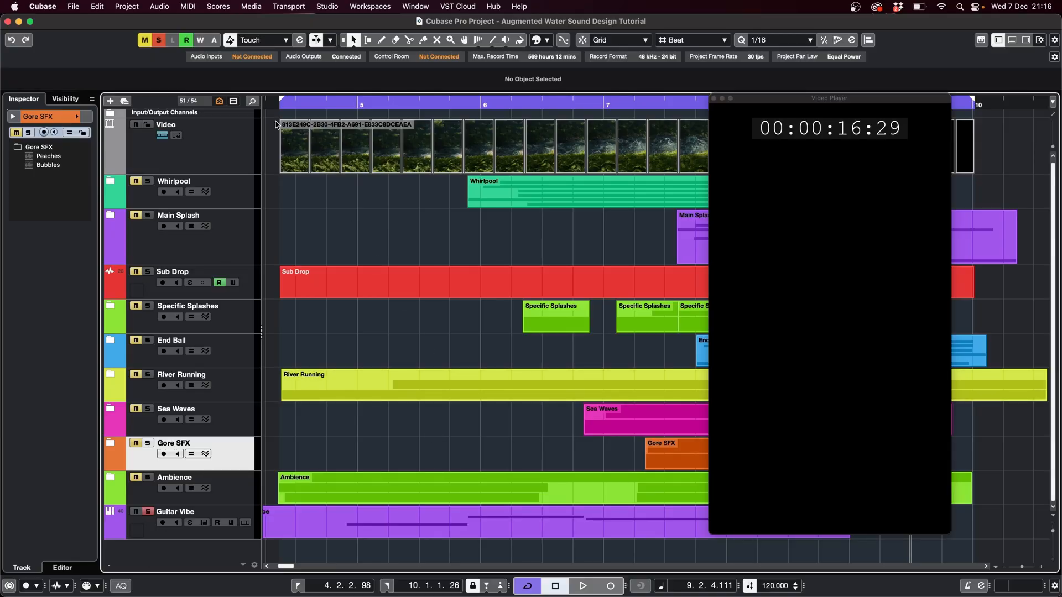
{"action": "left_click", "coordinate": [285, 104]}
{"action": "key", "text": "space"}
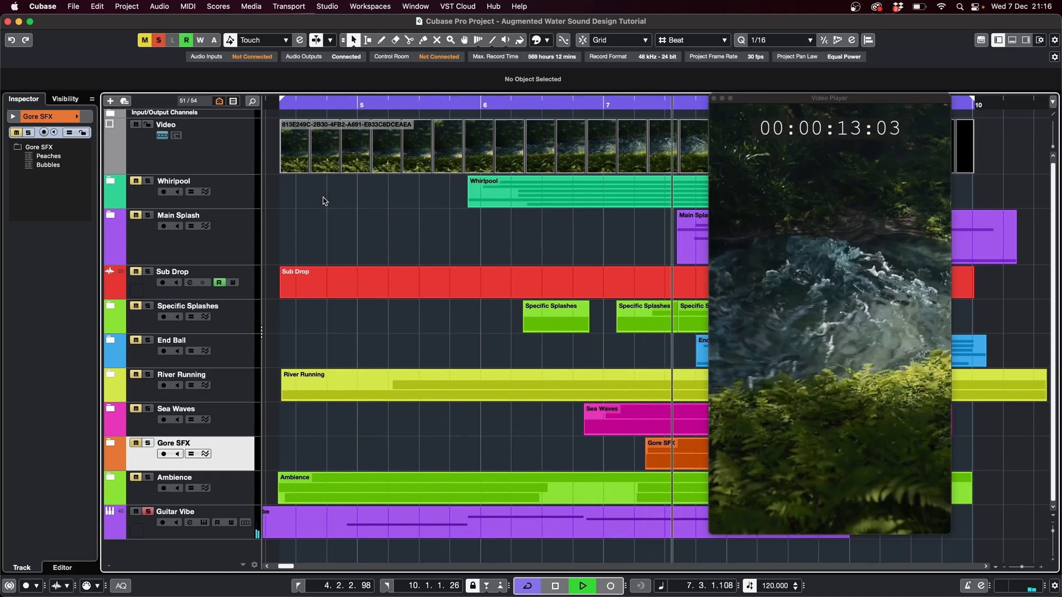
{"action": "key", "text": "space"}
Deactivate all solo states and play the full sound design from the start of the video.
{"action": "left_click", "coordinate": [158, 40]}
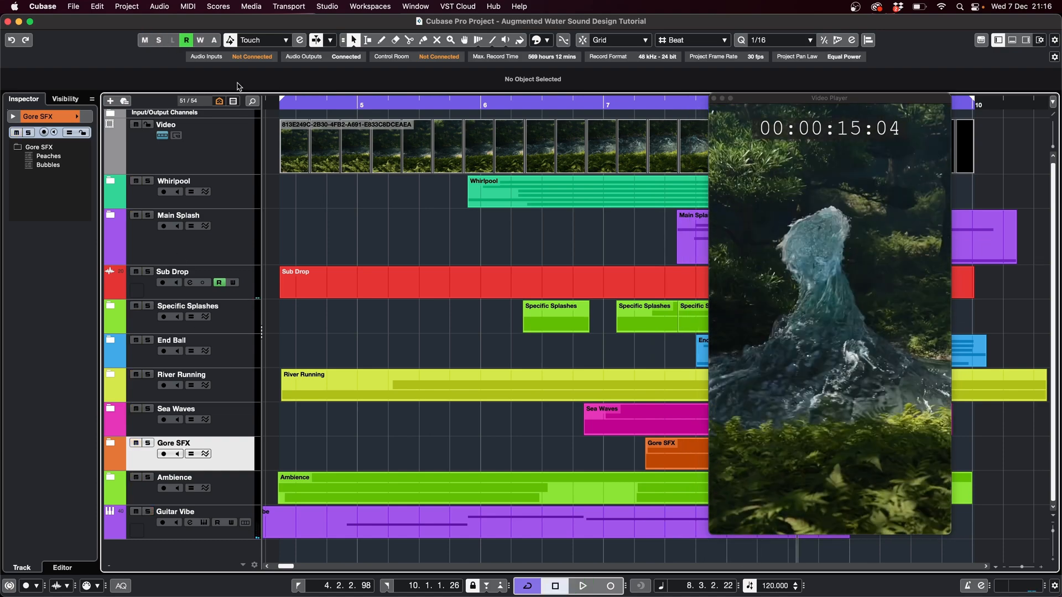
{"action": "left_click", "coordinate": [287, 104]}
{"action": "key", "text": "space"}
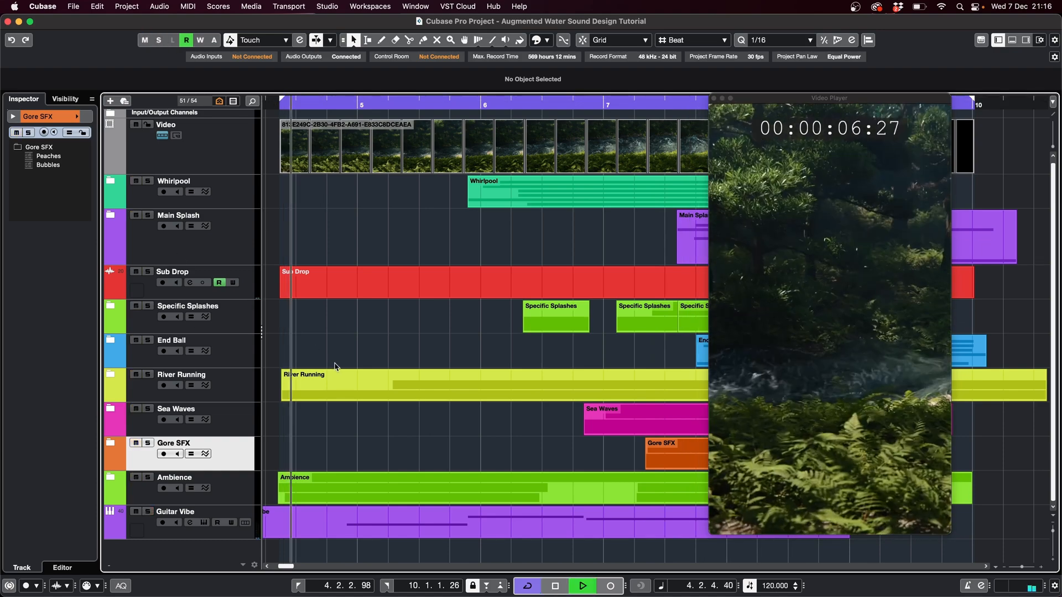